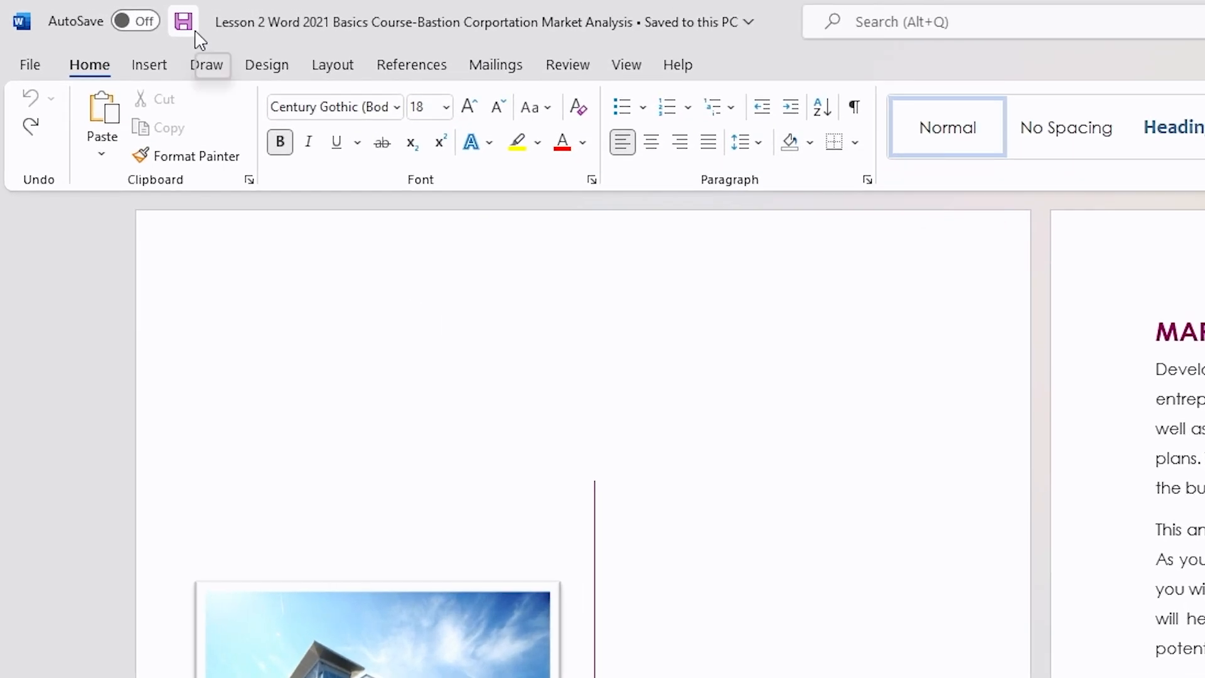
Step: Show the Quick Access Toolbar
right_click(113, 20)
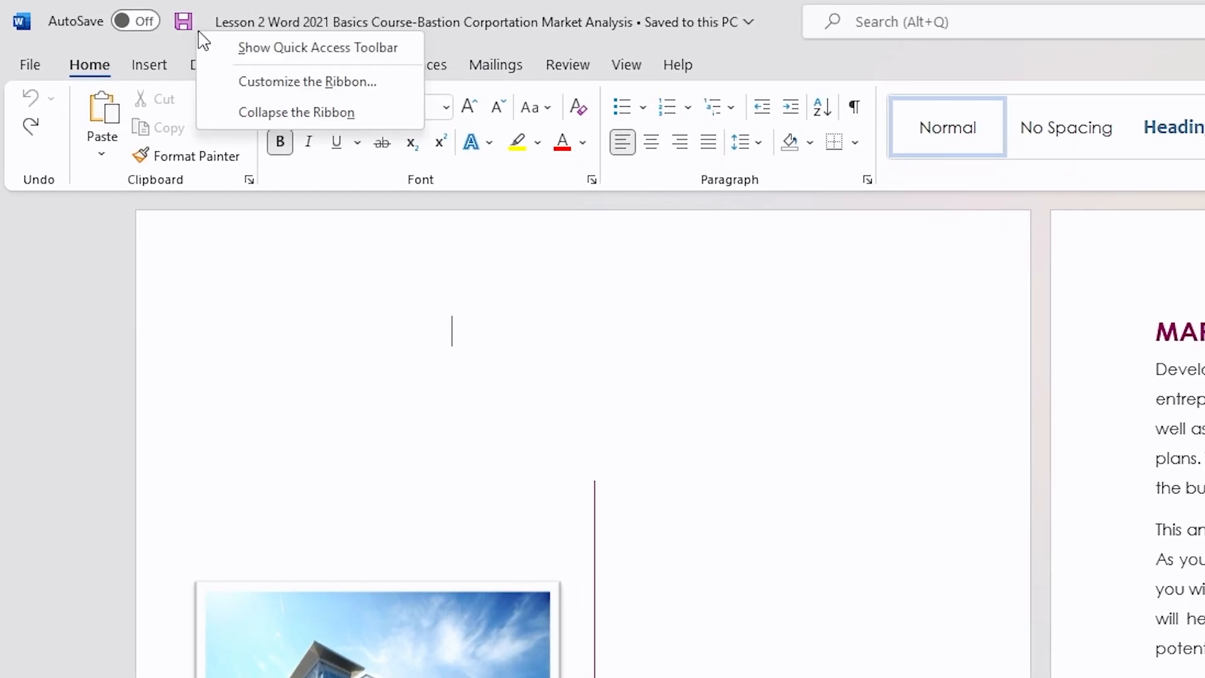
click(235, 48)
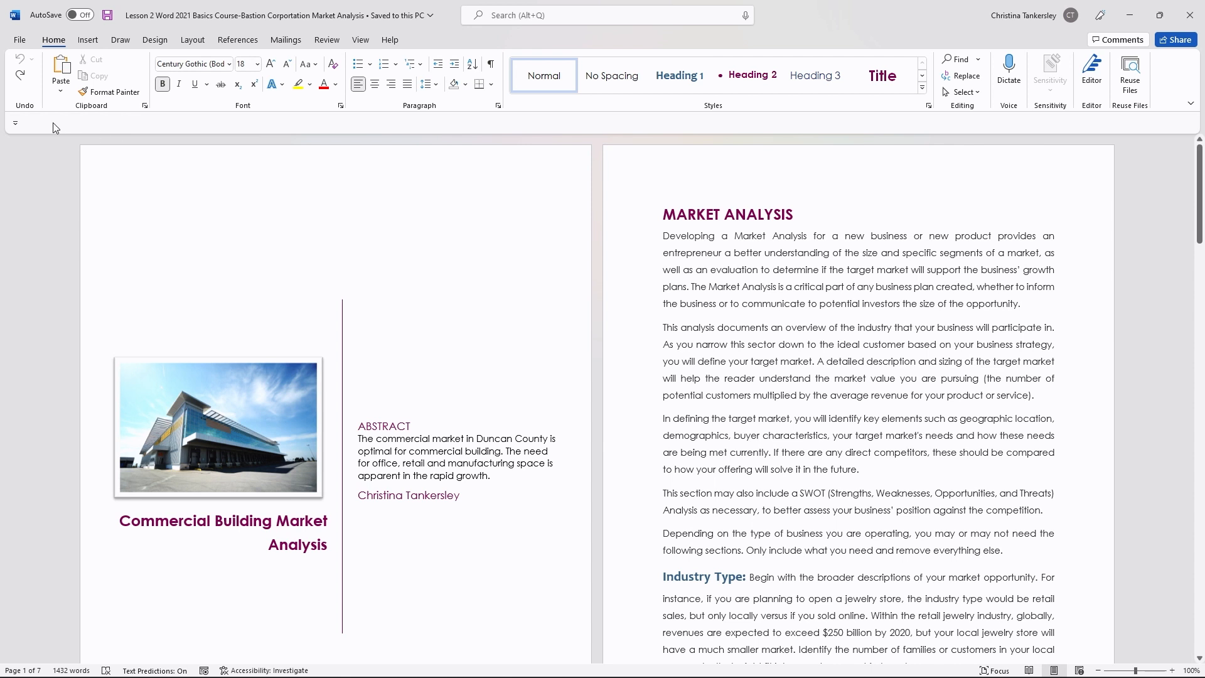
Step: Add the New Blank Document and Print Preview and Print commands to the Quick Access Toolbar
click(15, 124)
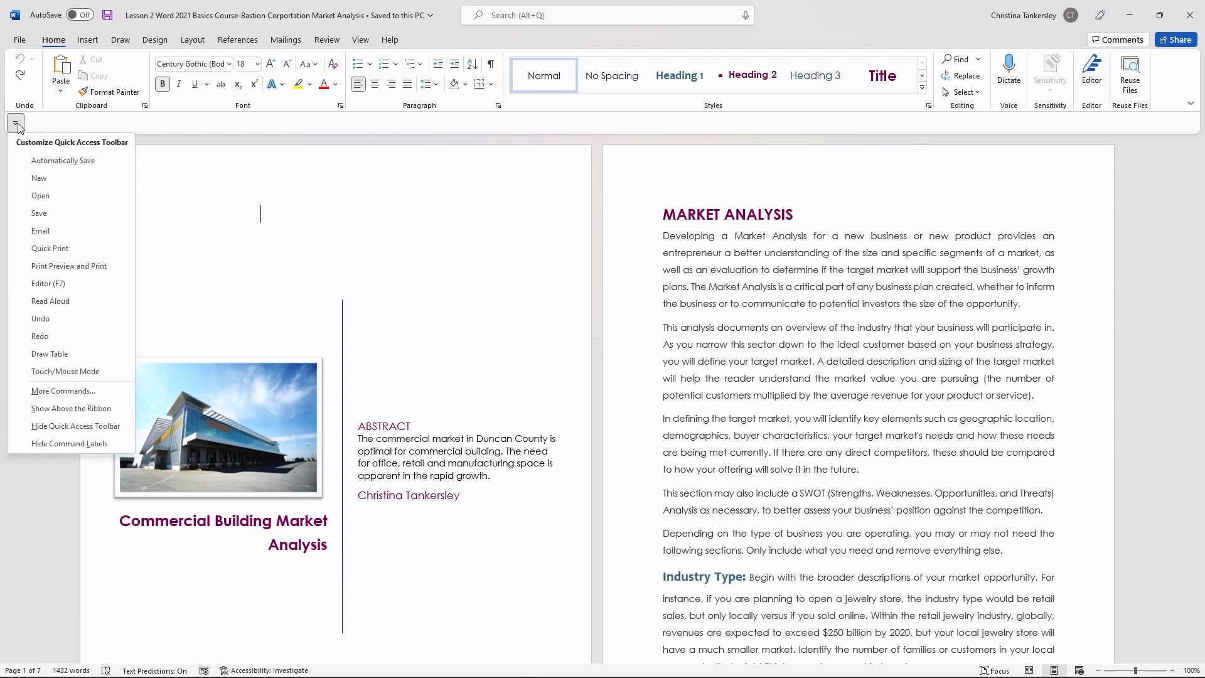
click(16, 182)
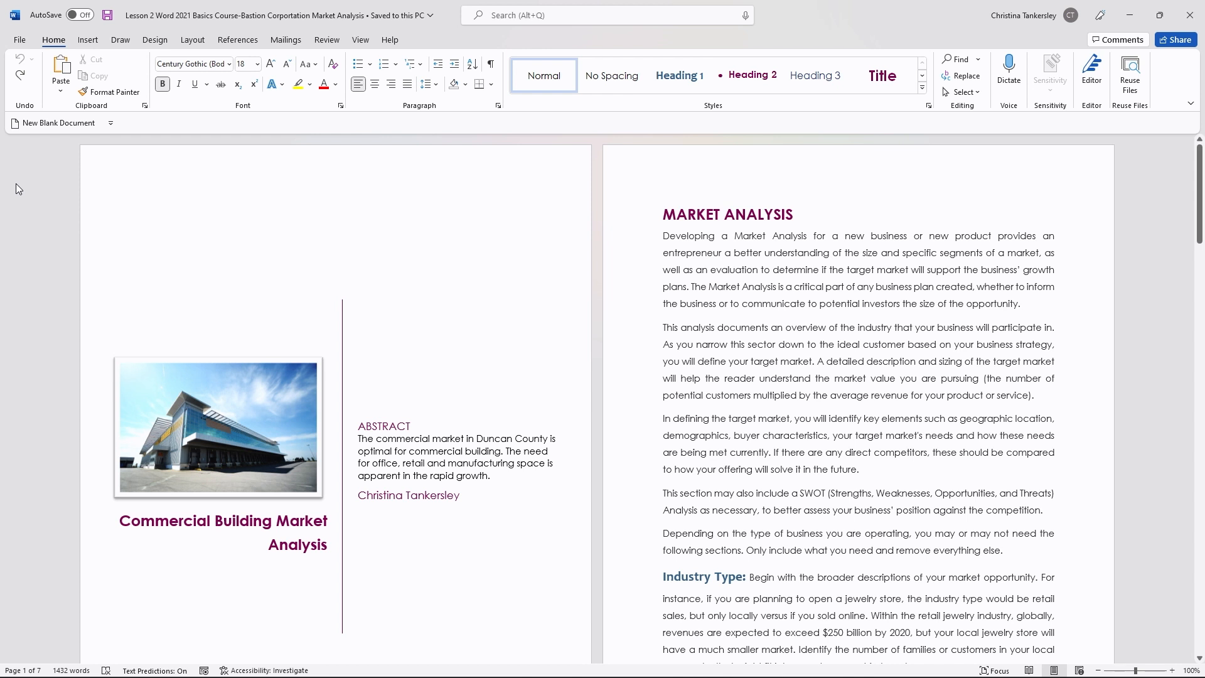
click(111, 124)
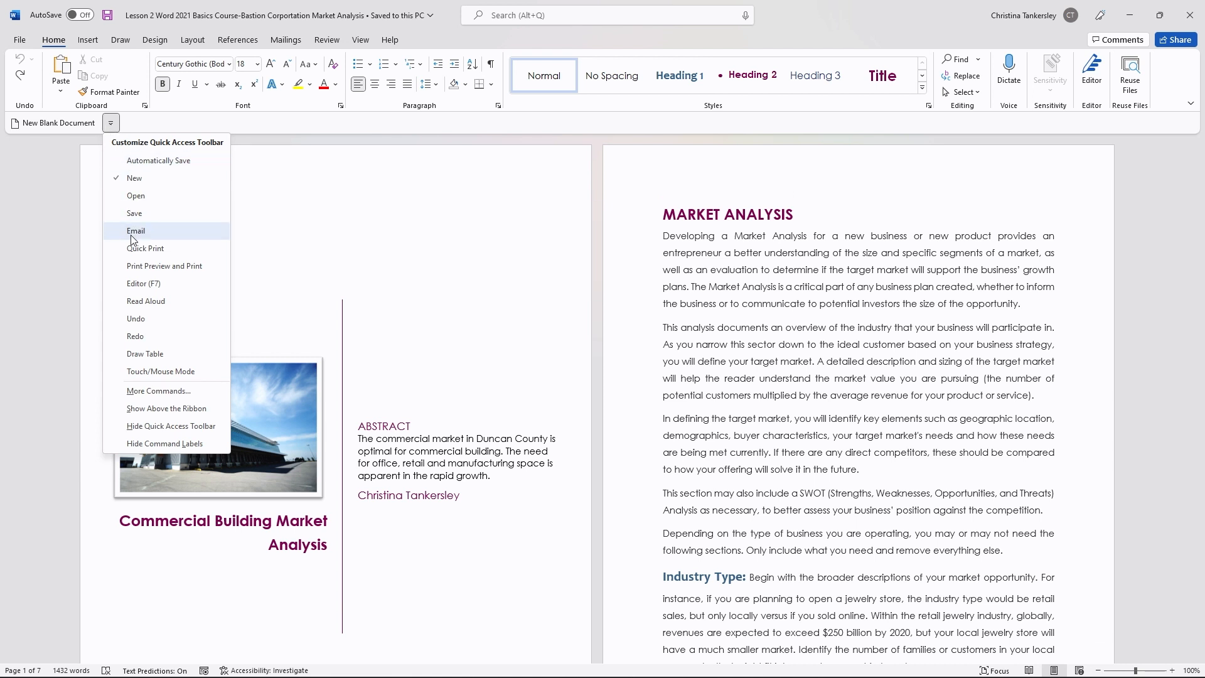
click(135, 269)
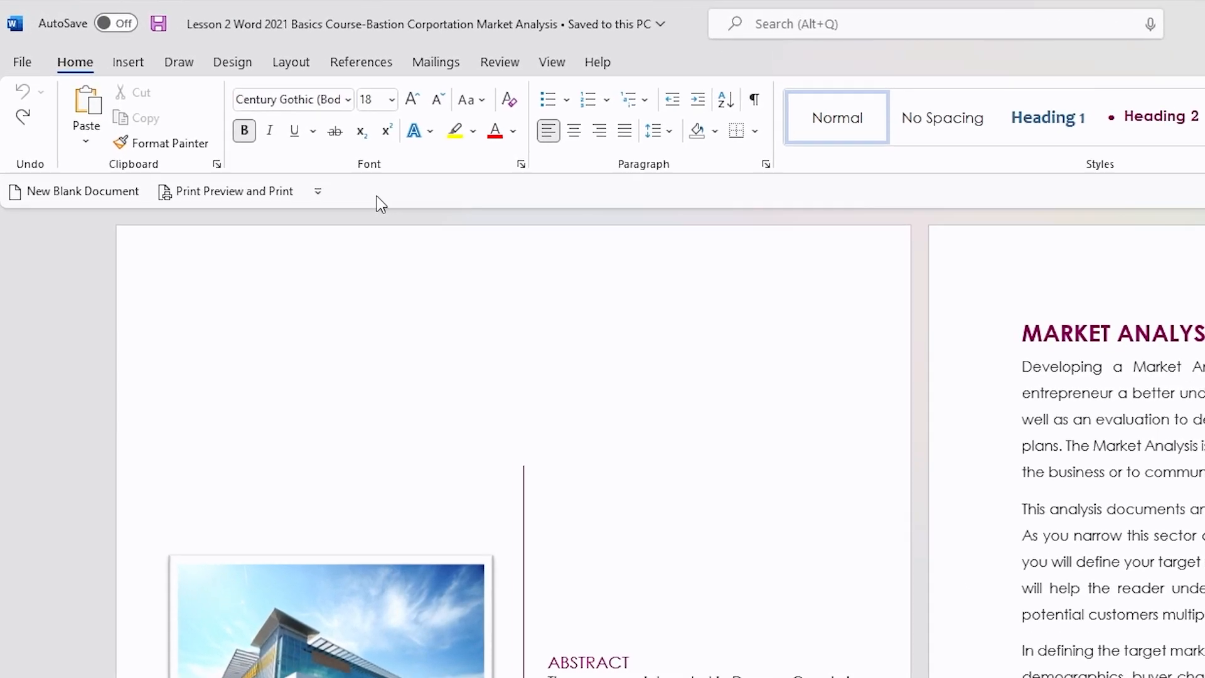
Step: Move the Quick Access Toolbar above the ribbon, then back below the ribbon
right_click(248, 126)
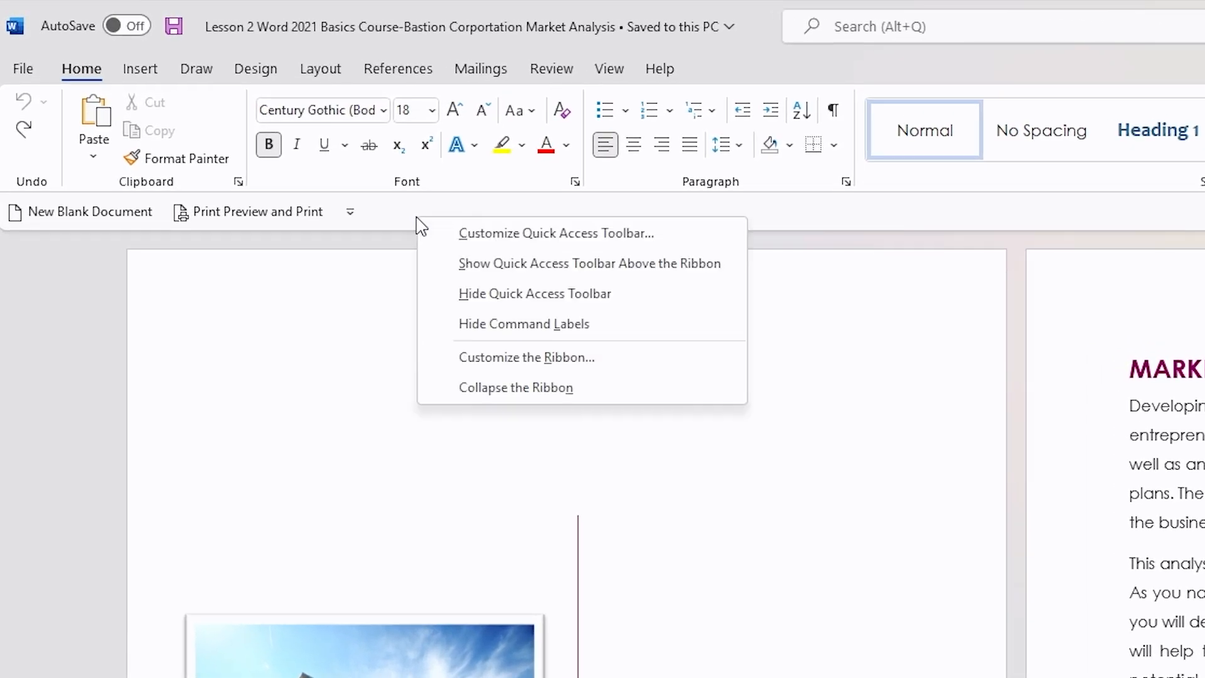
click(439, 265)
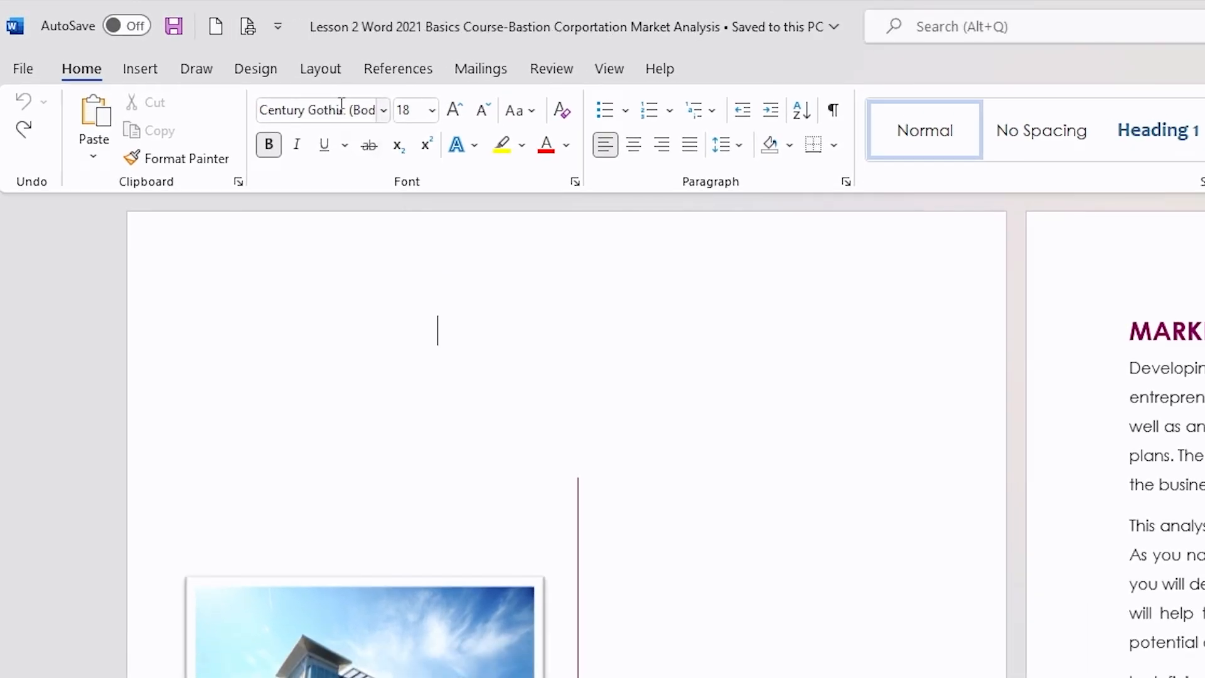
right_click(245, 34)
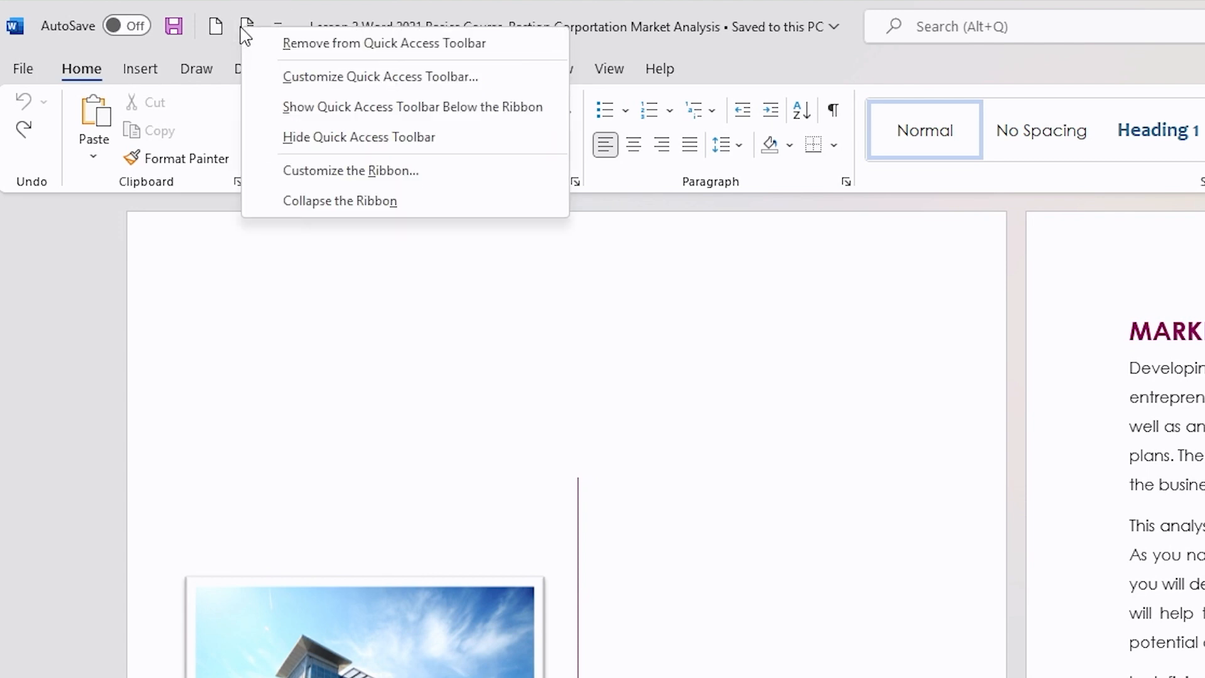
click(269, 108)
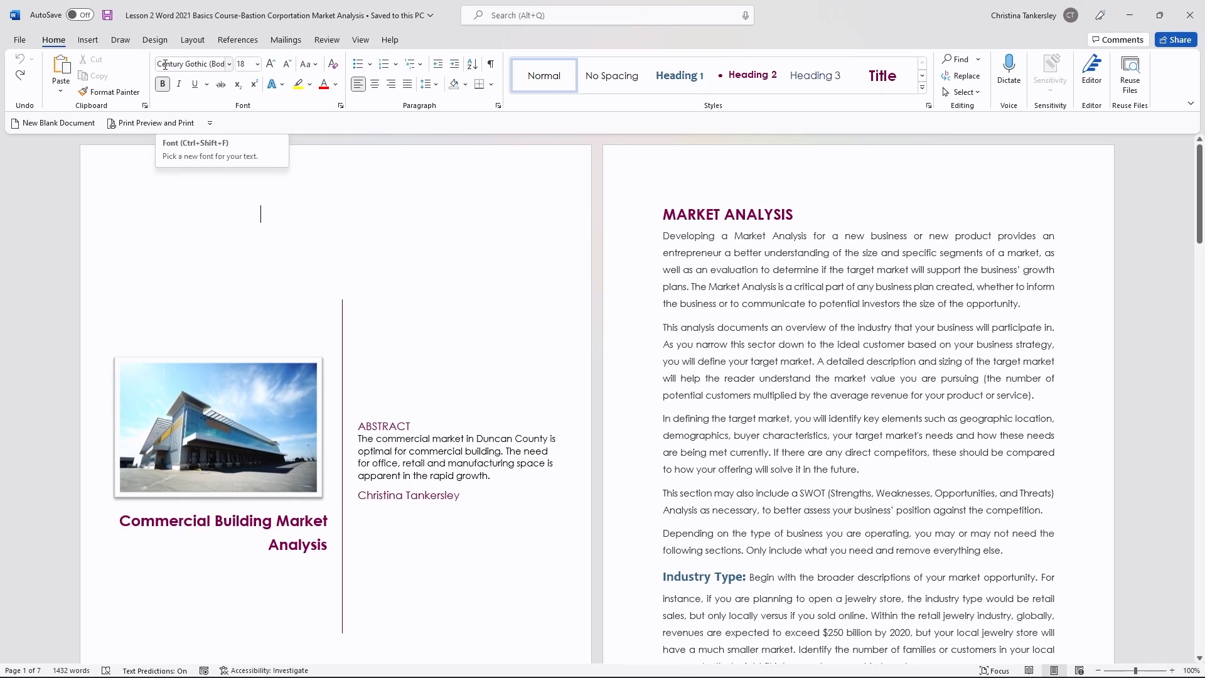
Step: Hide the Quick Access Toolbar command labels, then show them again
right_click(257, 131)
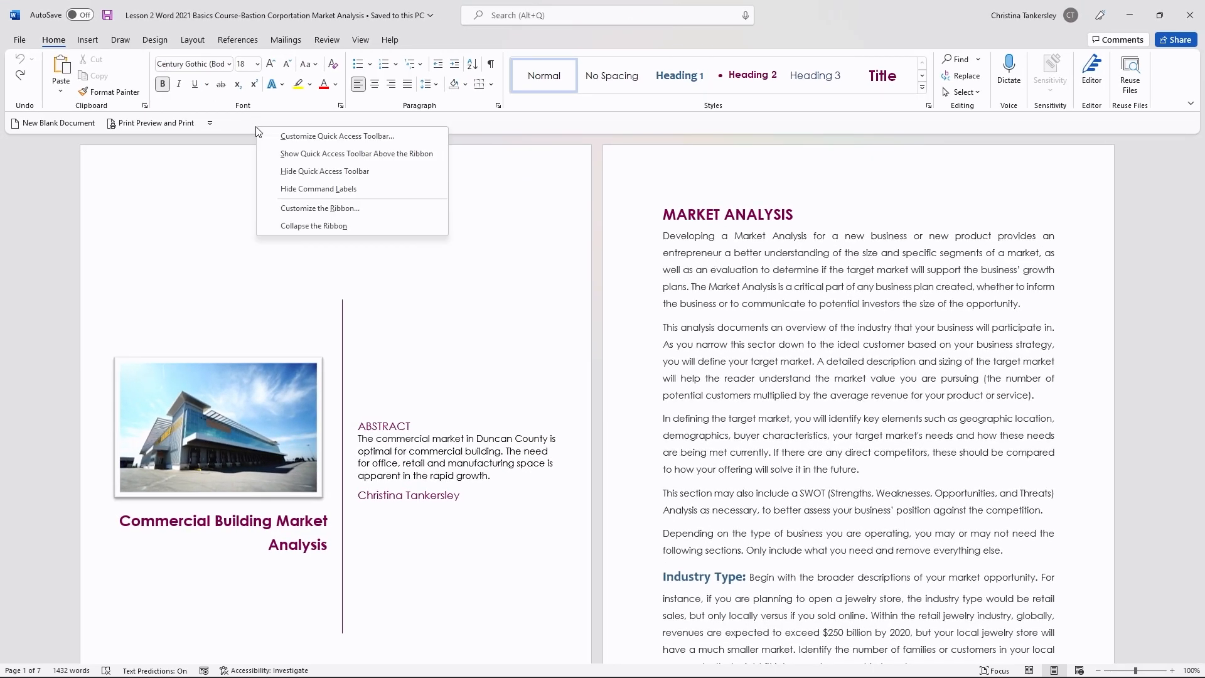
click(278, 189)
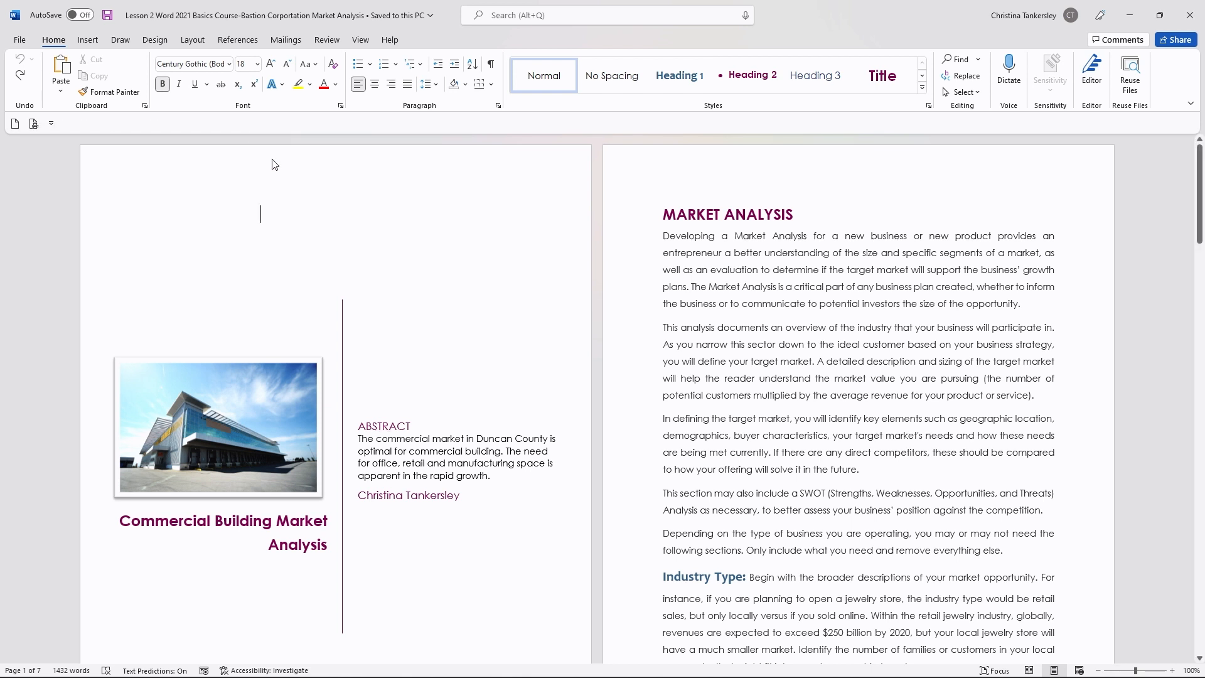
right_click(264, 124)
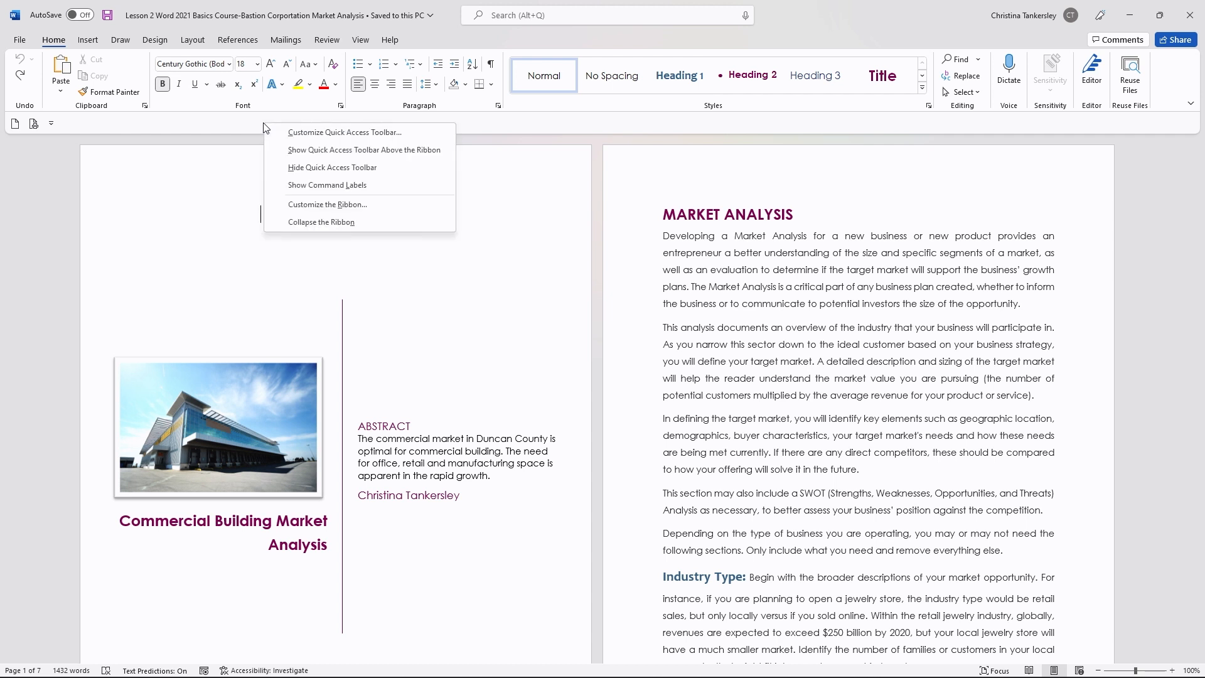
click(288, 193)
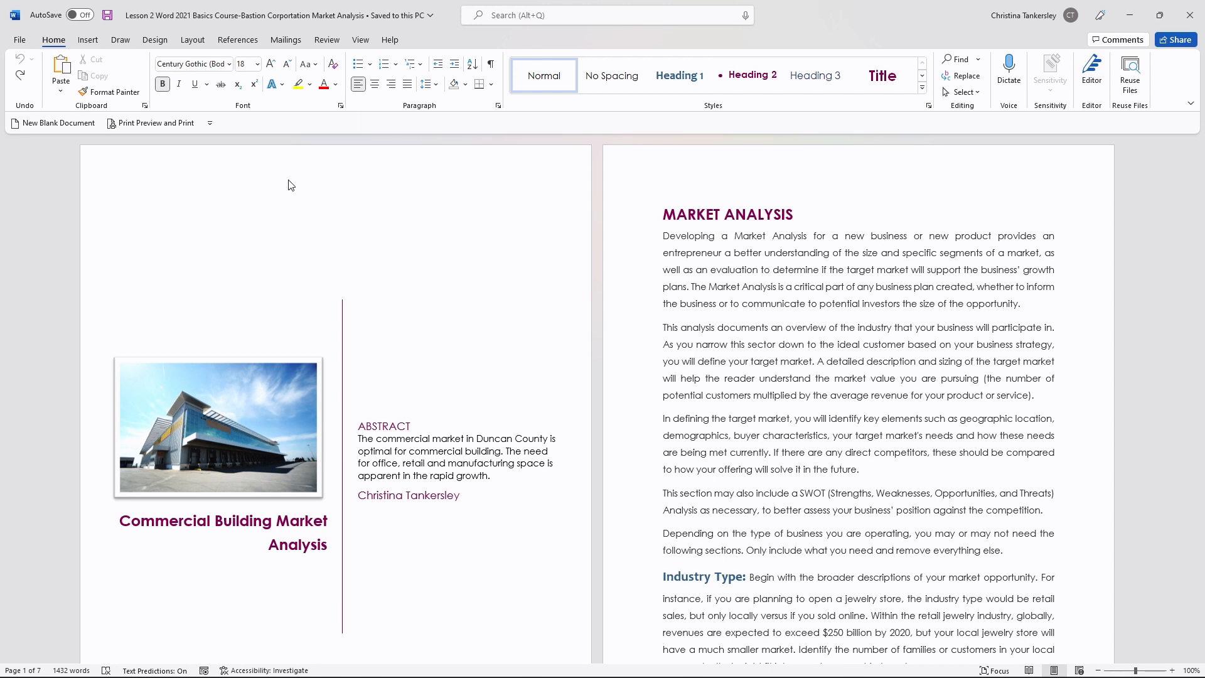
Step: Add the Find command to the Quick Access Toolbar and then remove it again
click(210, 124)
right_click(957, 65)
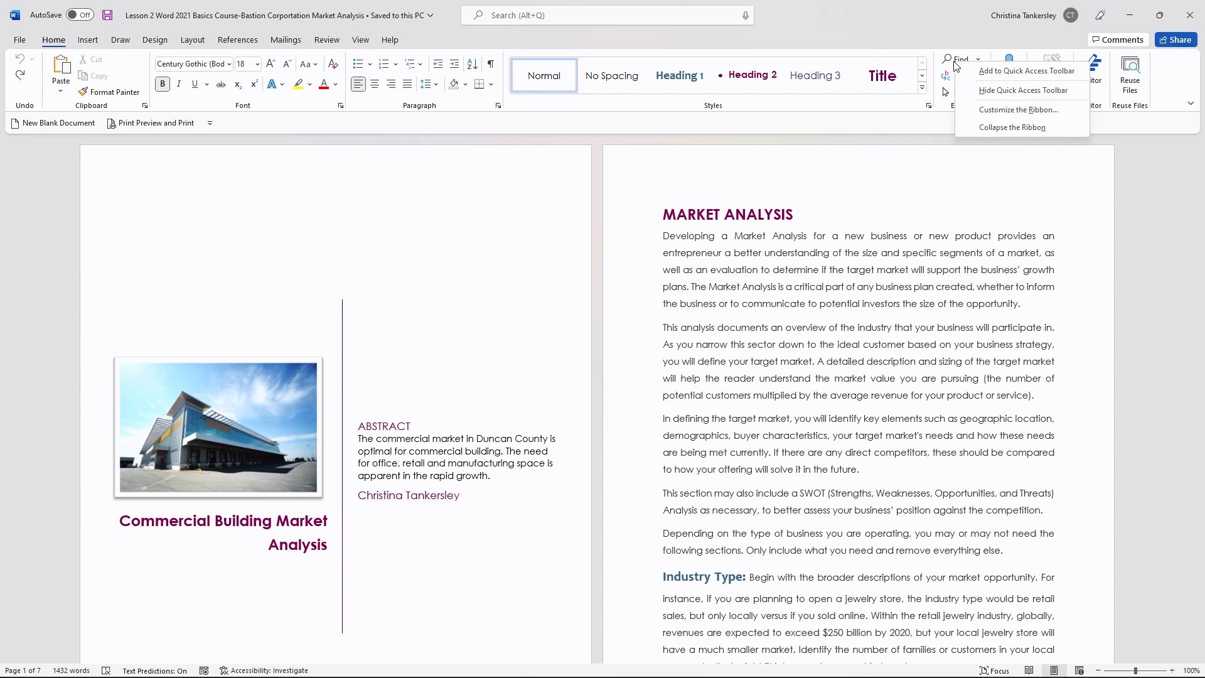
click(1027, 71)
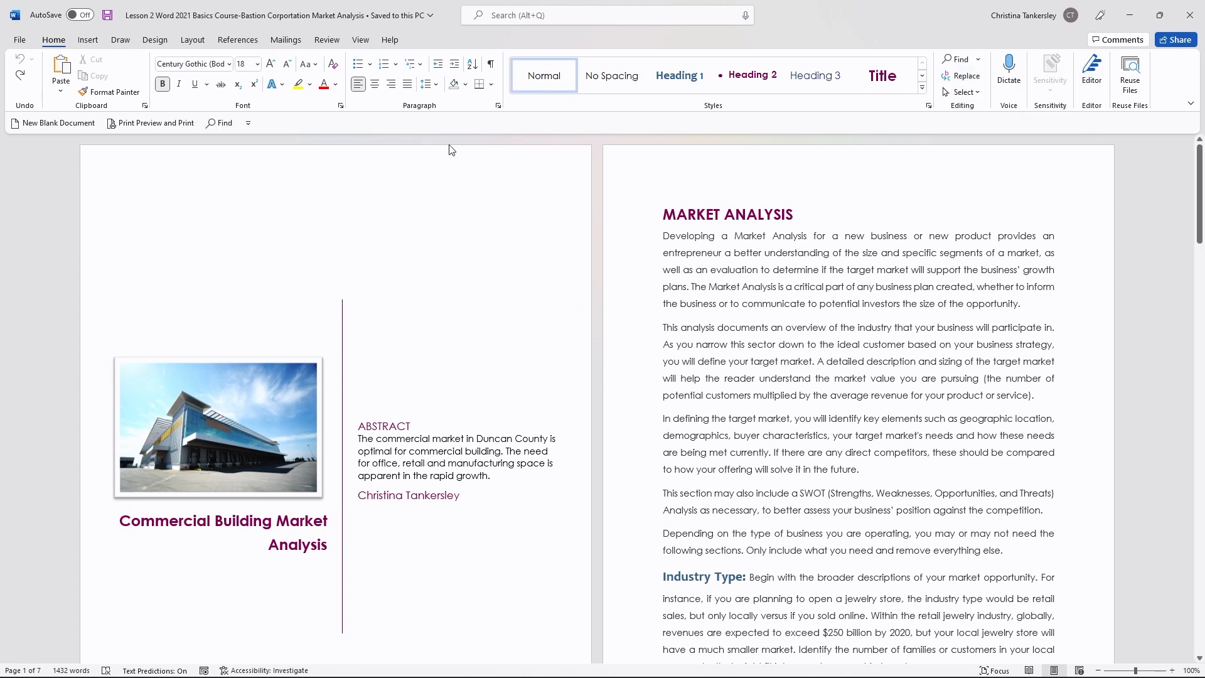
right_click(224, 126)
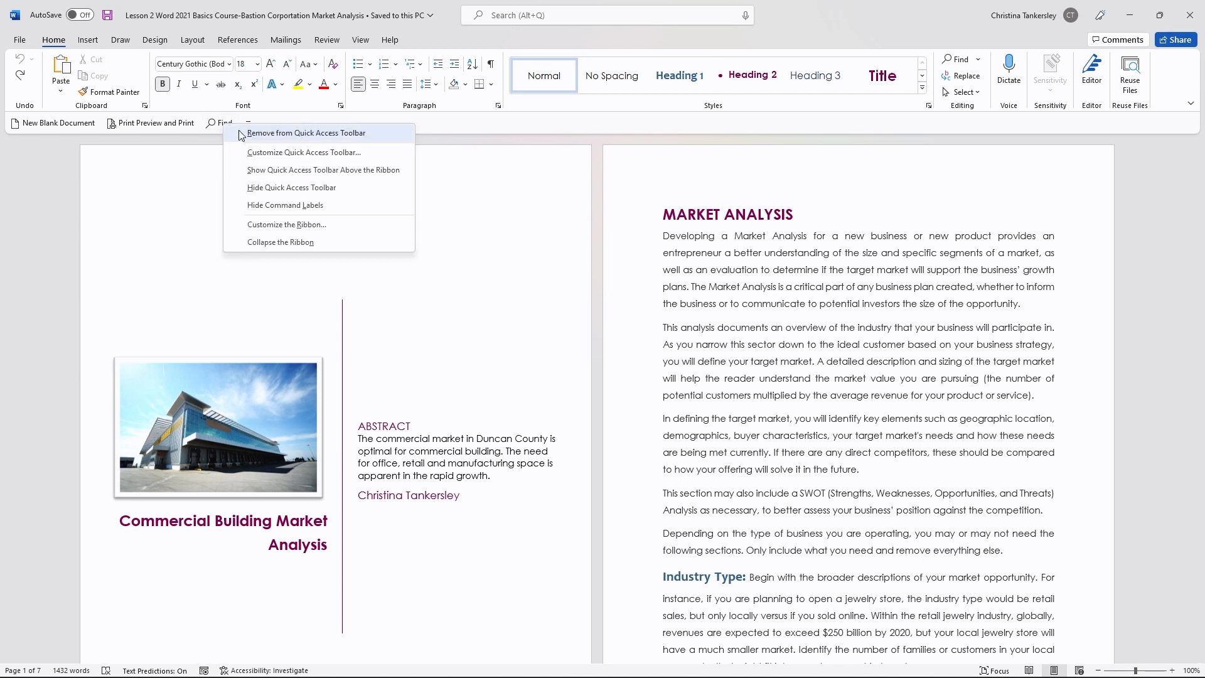
click(243, 133)
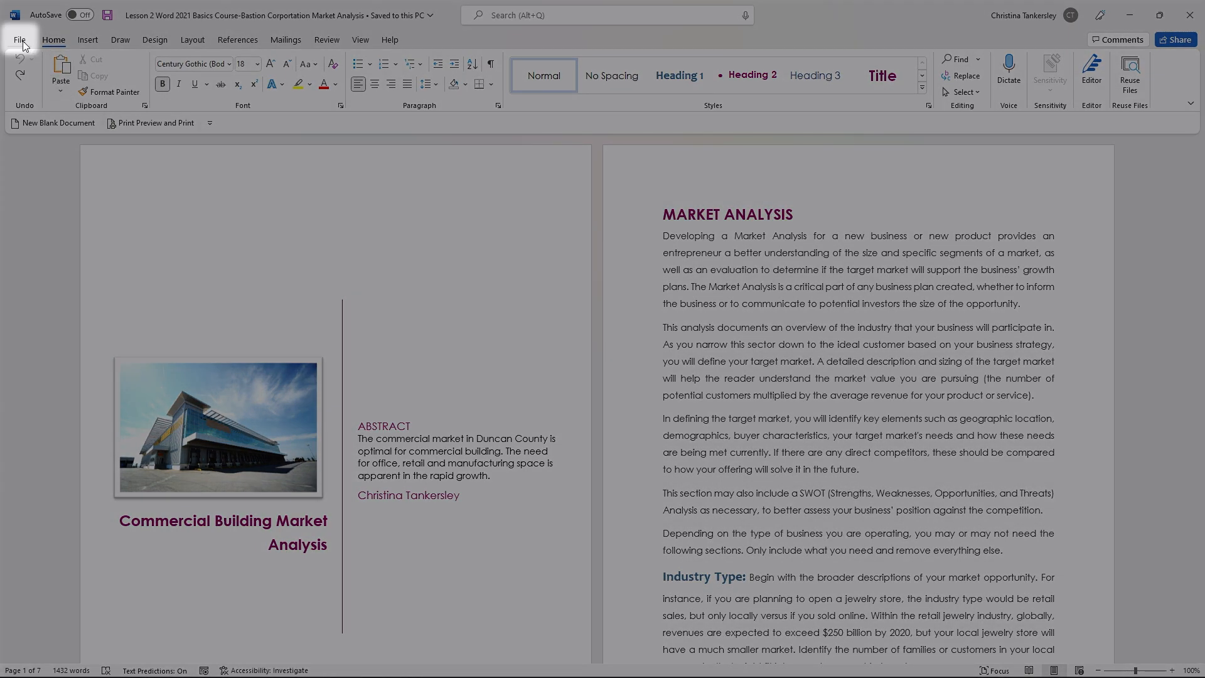
Step: Open the File backstage view and return to the document
click(20, 40)
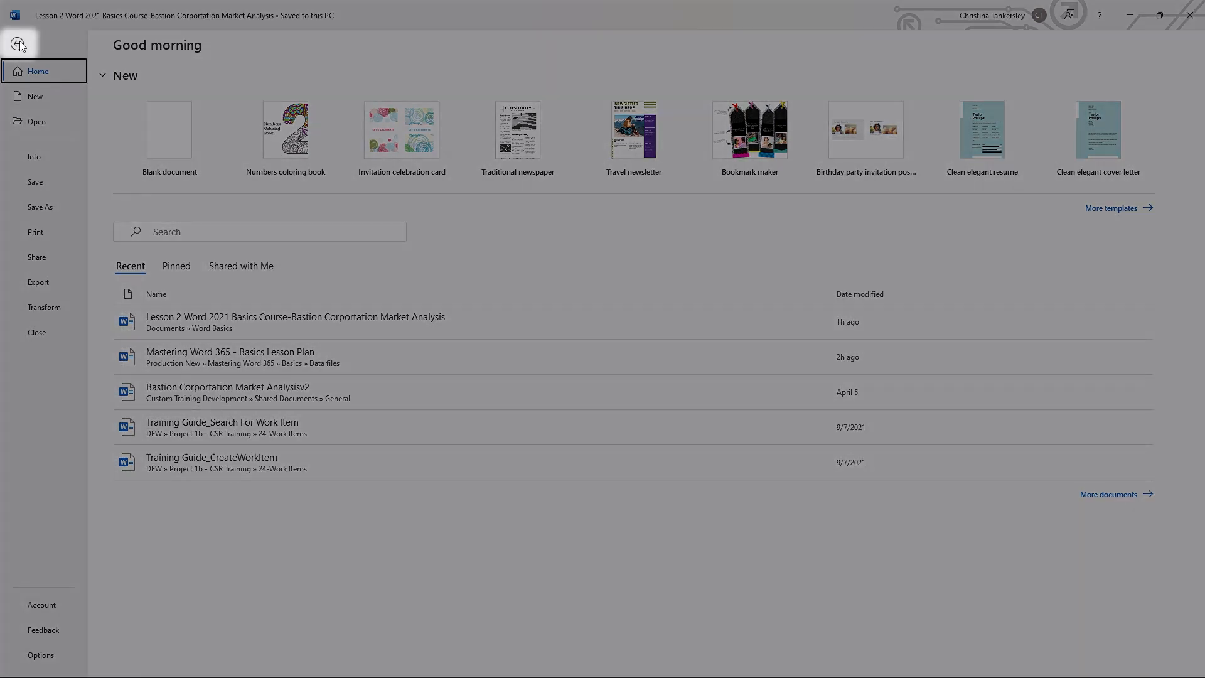
click(18, 44)
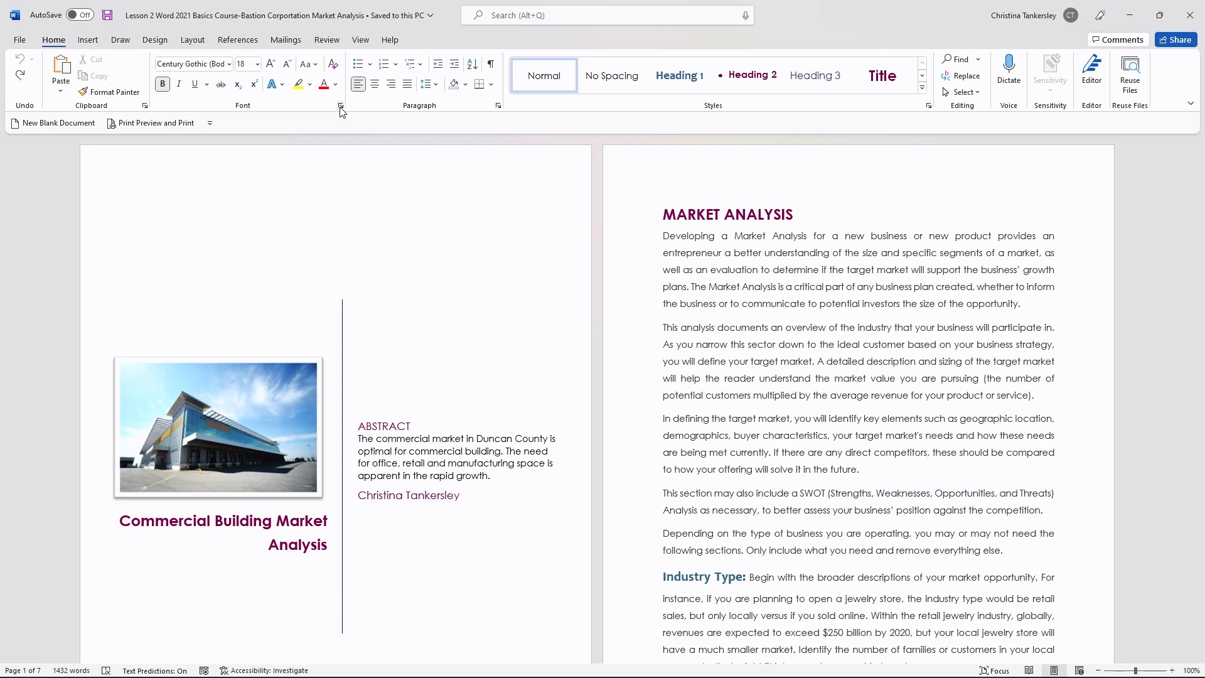
Step: At the top of the cover page, type a person's first name and 'Best Learner Ever!' on the next line
click(586, 183)
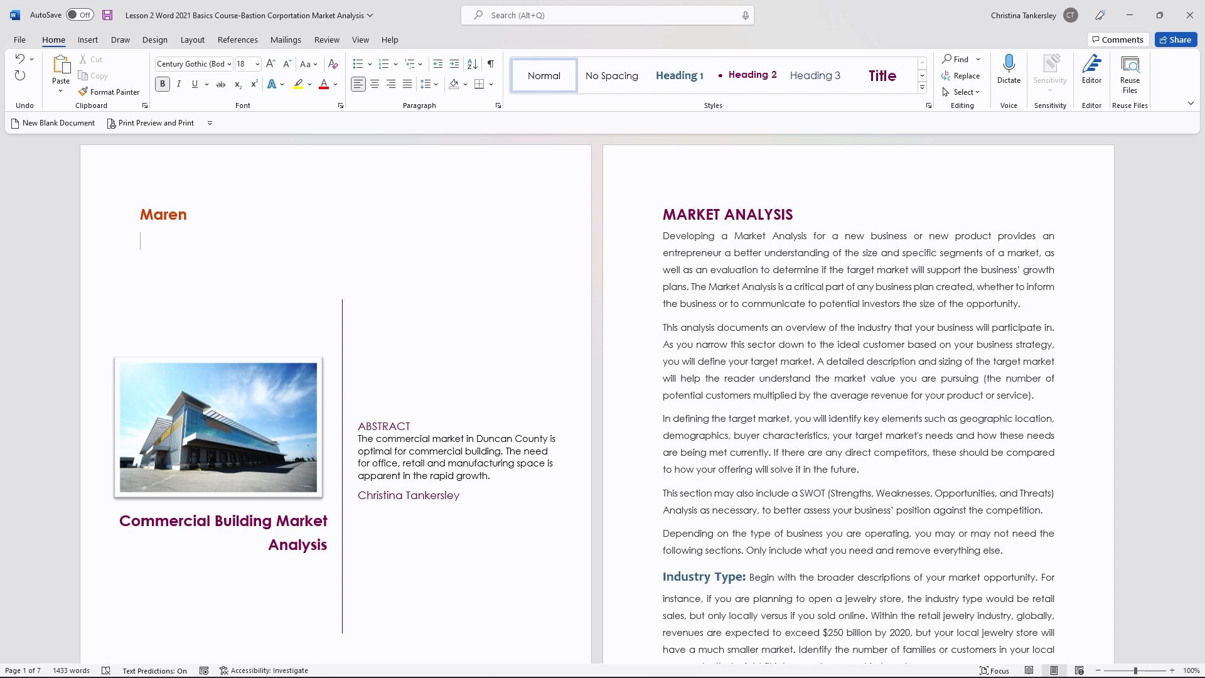
text(Bes)
text(t Learner Ever!)
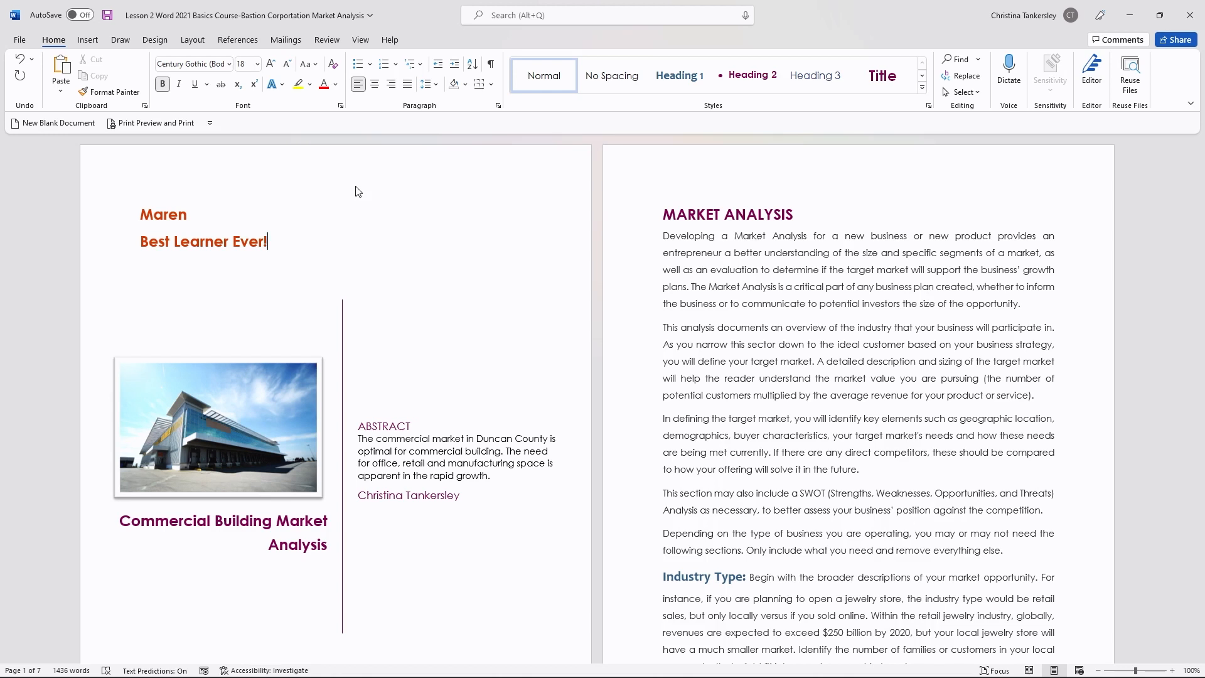
Step: Add the person's surname after the first name on the cover page
click(191, 209)
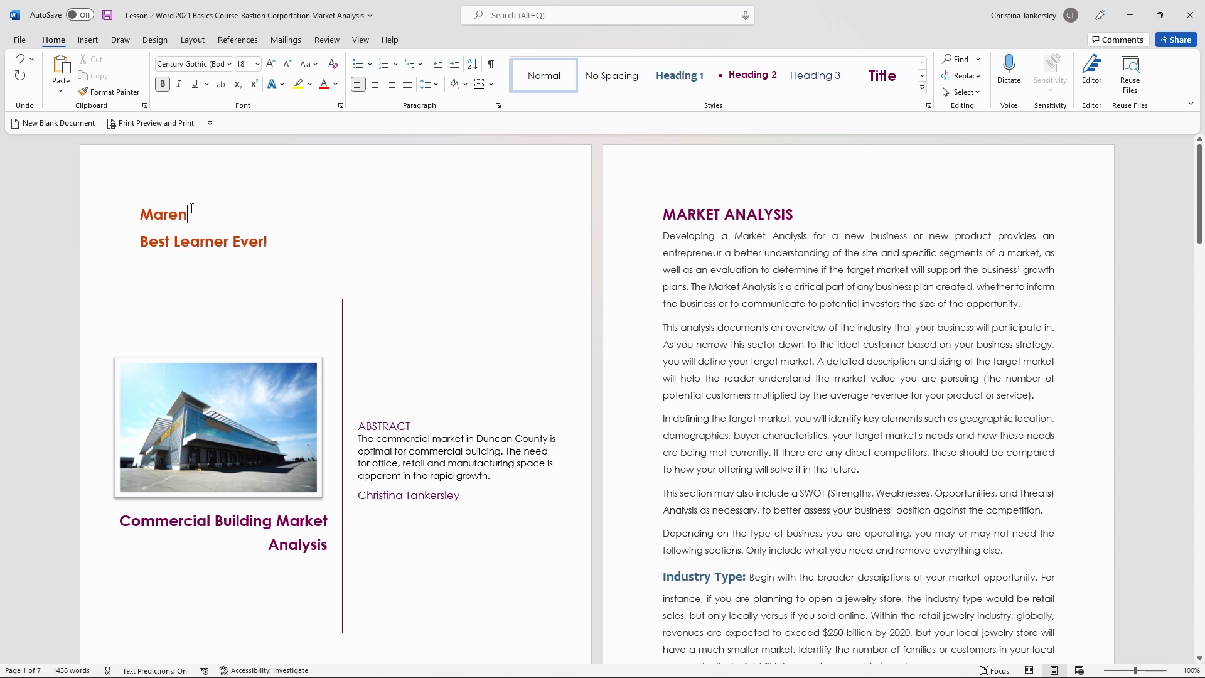
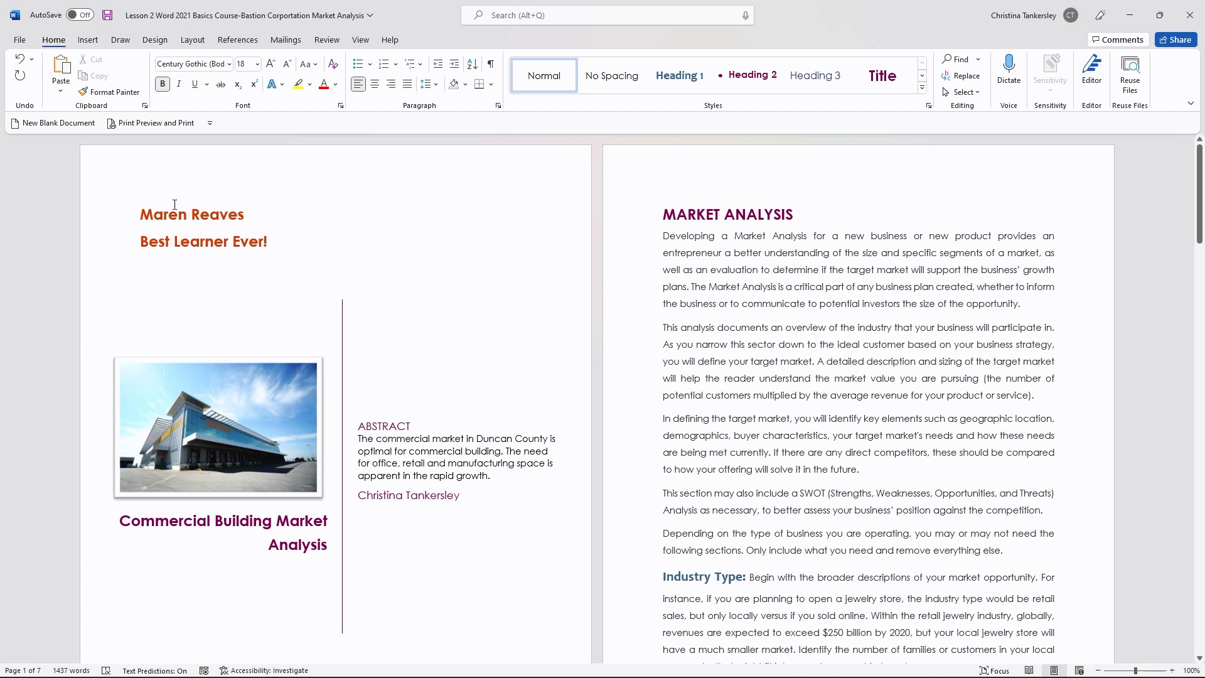
Step: Undo both typing actions at once from the undo list
click(32, 62)
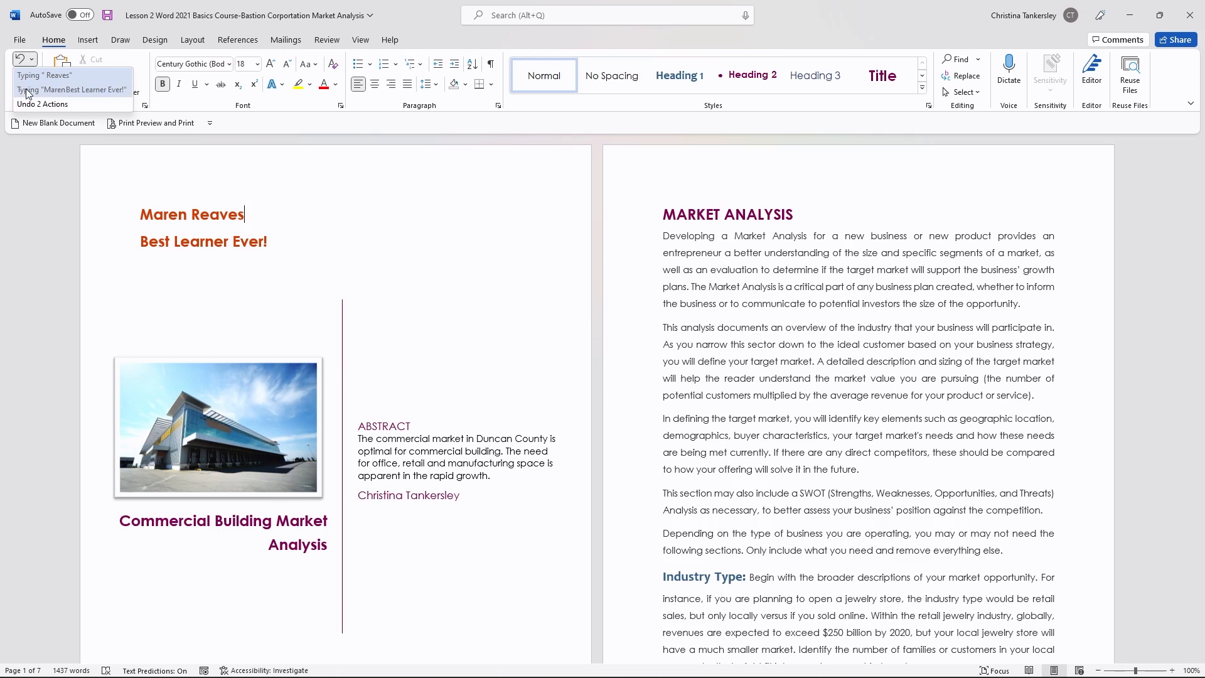
click(29, 89)
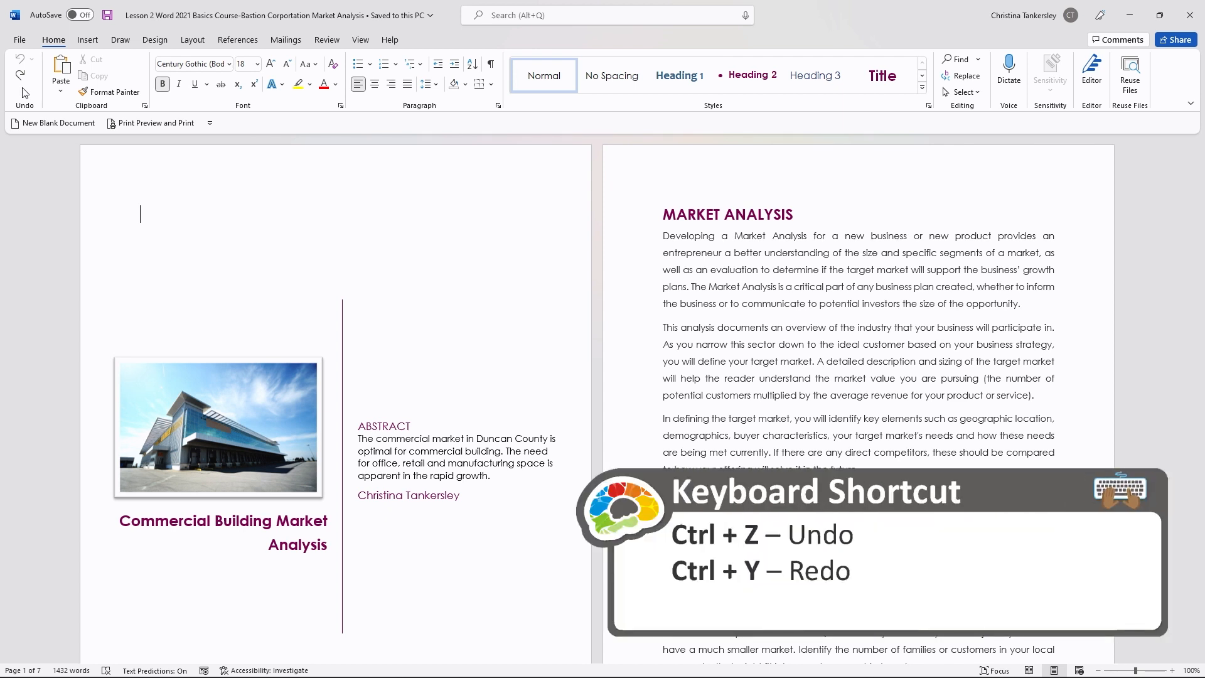
Step: Redo the first typing action and undo it again
key(ctrl+y)
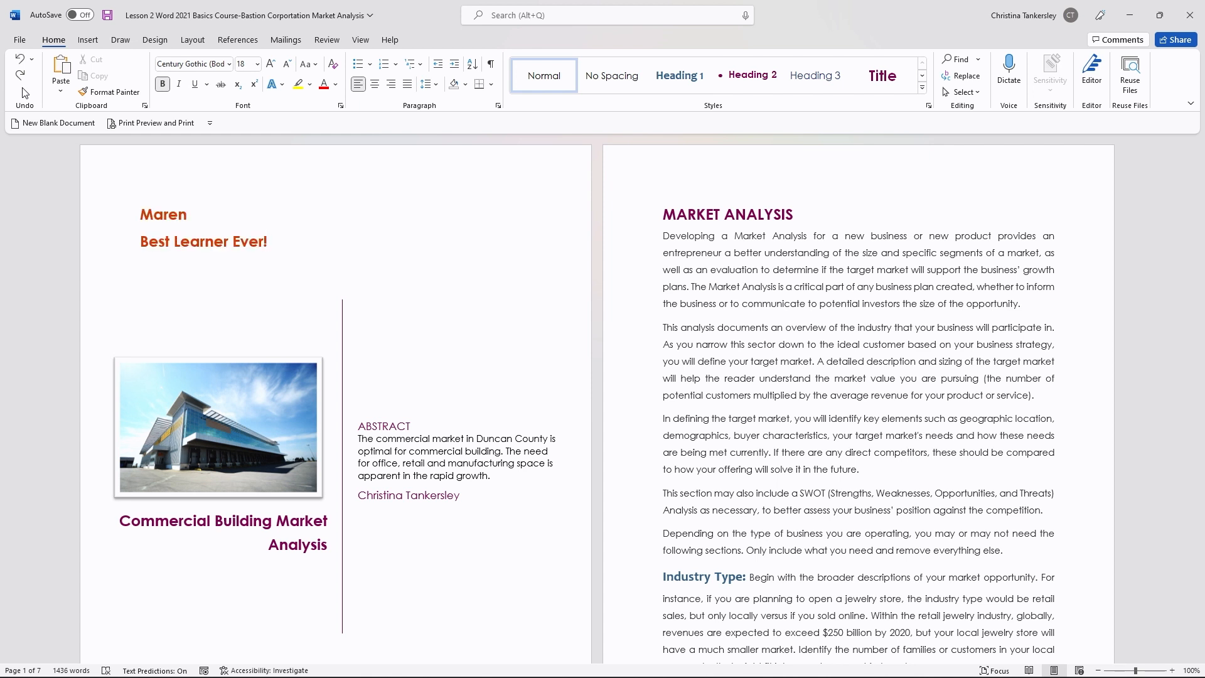
key(ctrl+z)
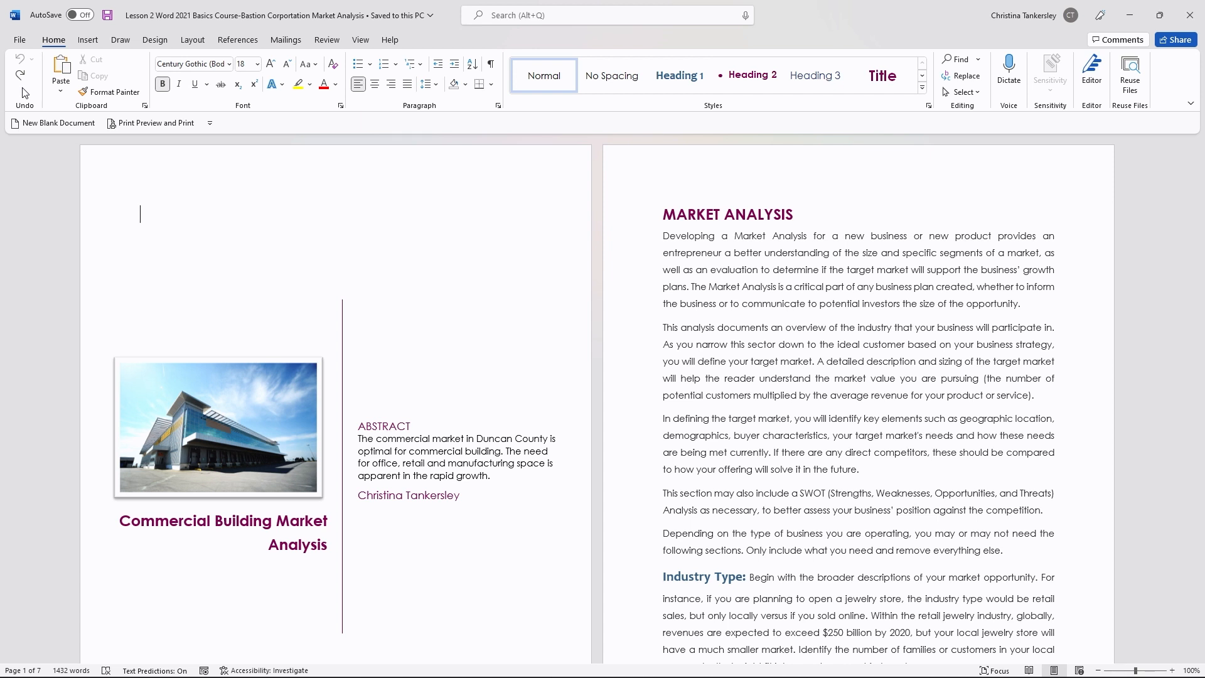
Step: Browse the Insert, Draw, Design, Layout, References and Mailings command sets in turn
click(93, 44)
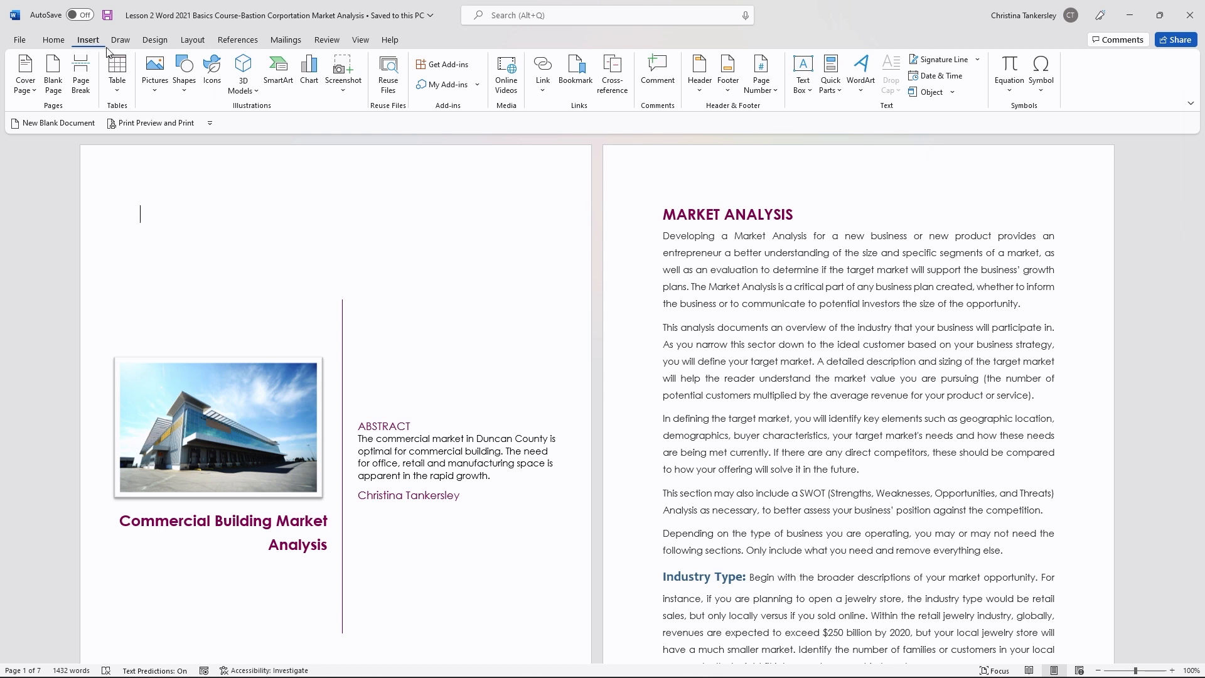
click(126, 44)
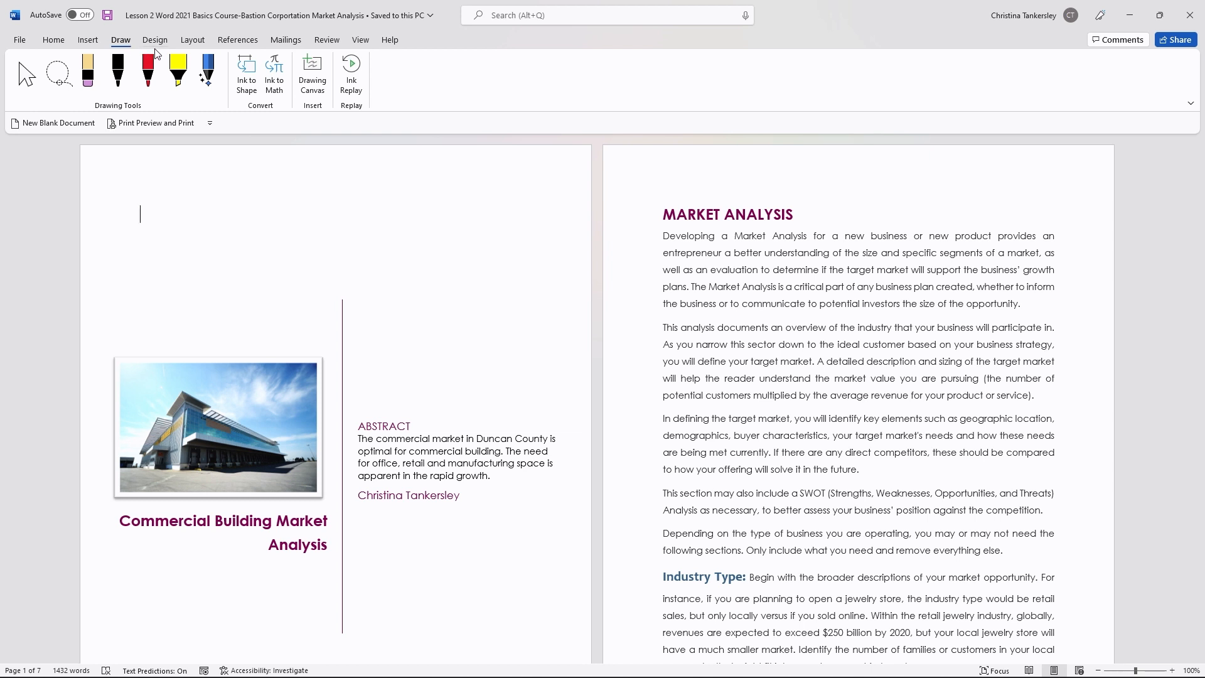
click(157, 45)
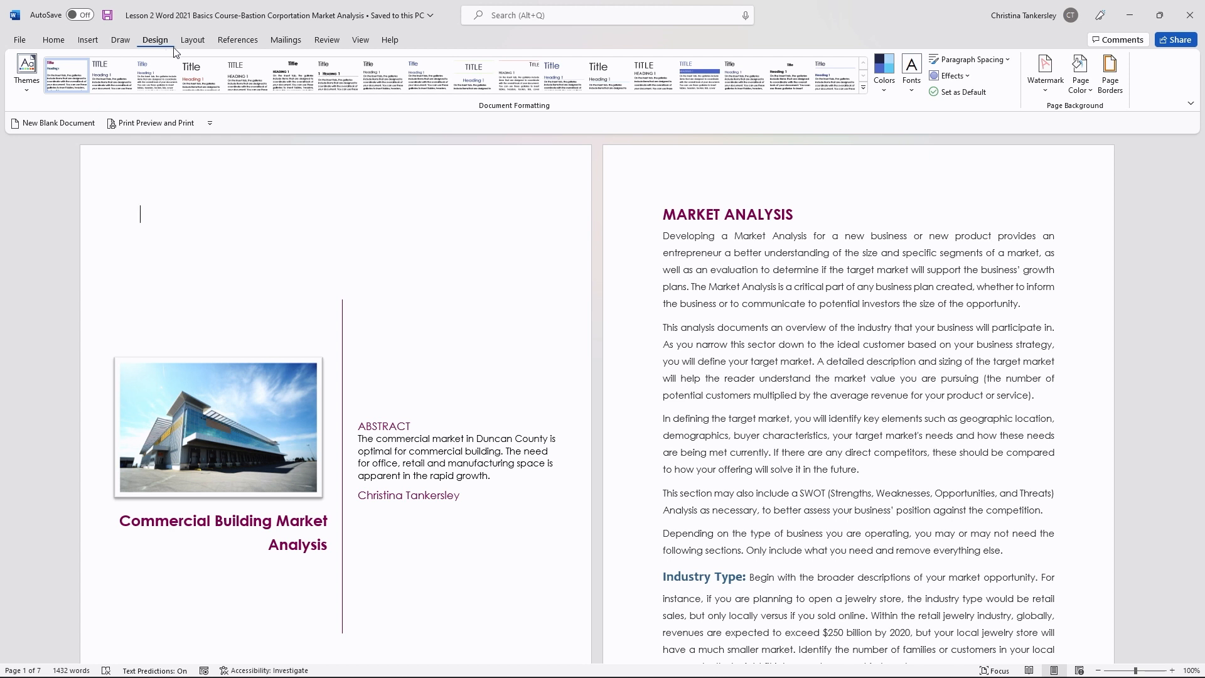
click(186, 49)
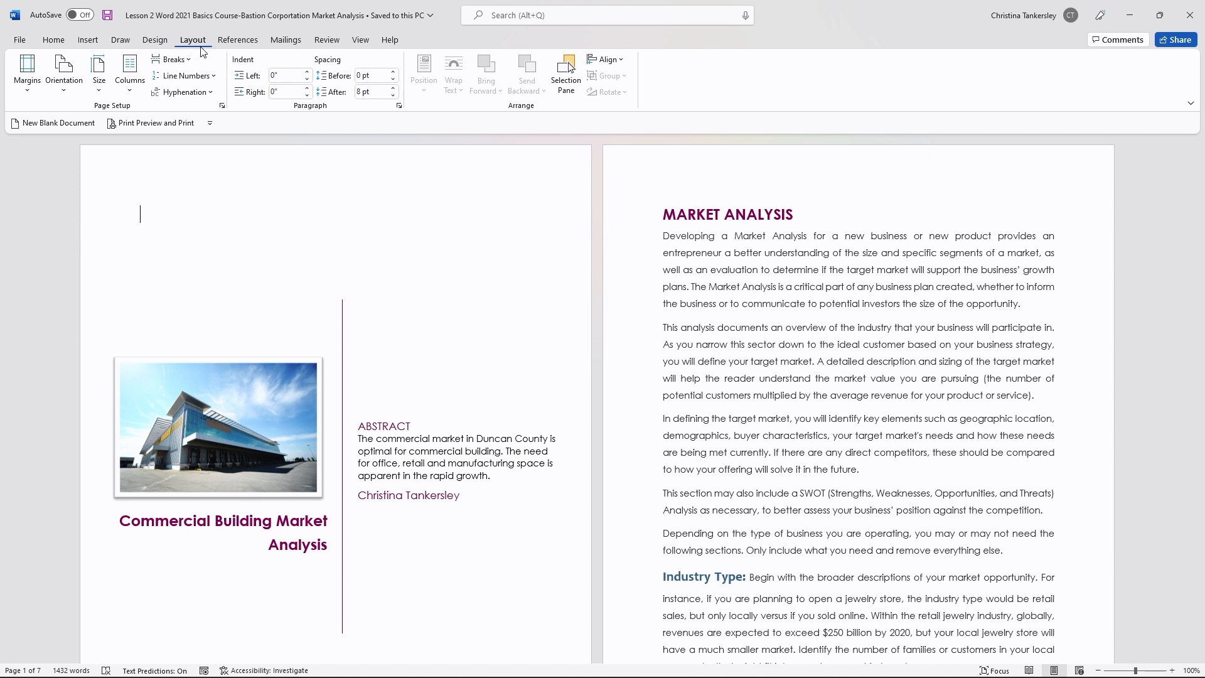
click(222, 47)
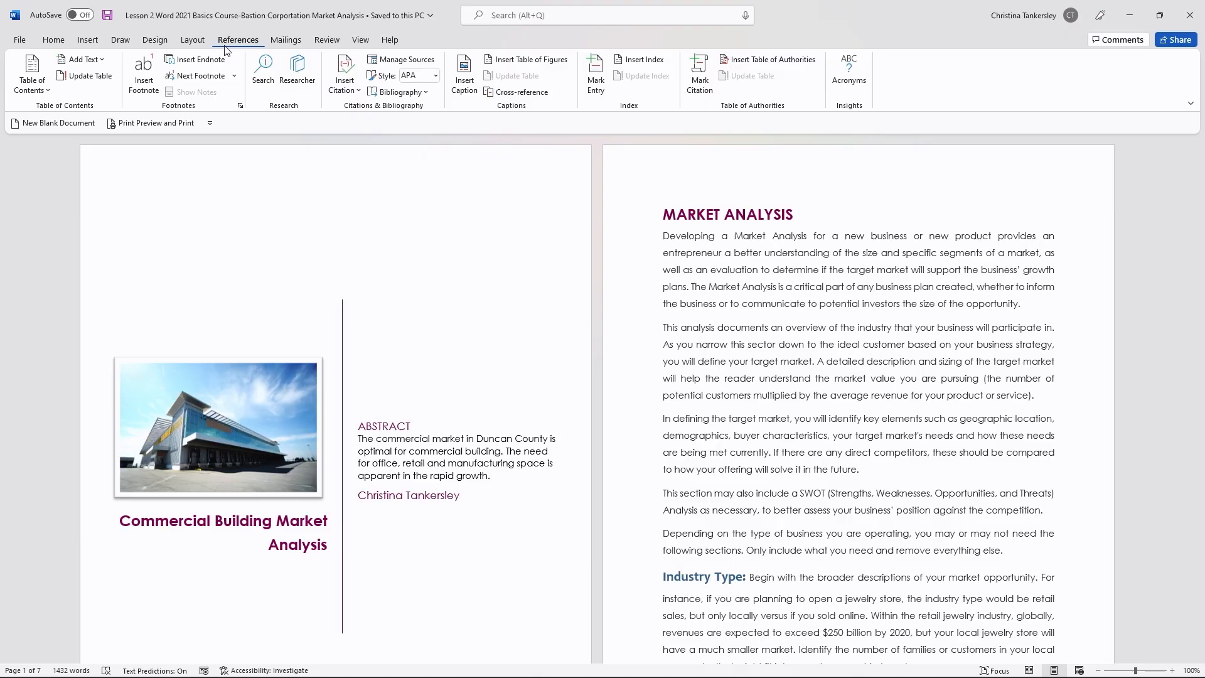
click(279, 45)
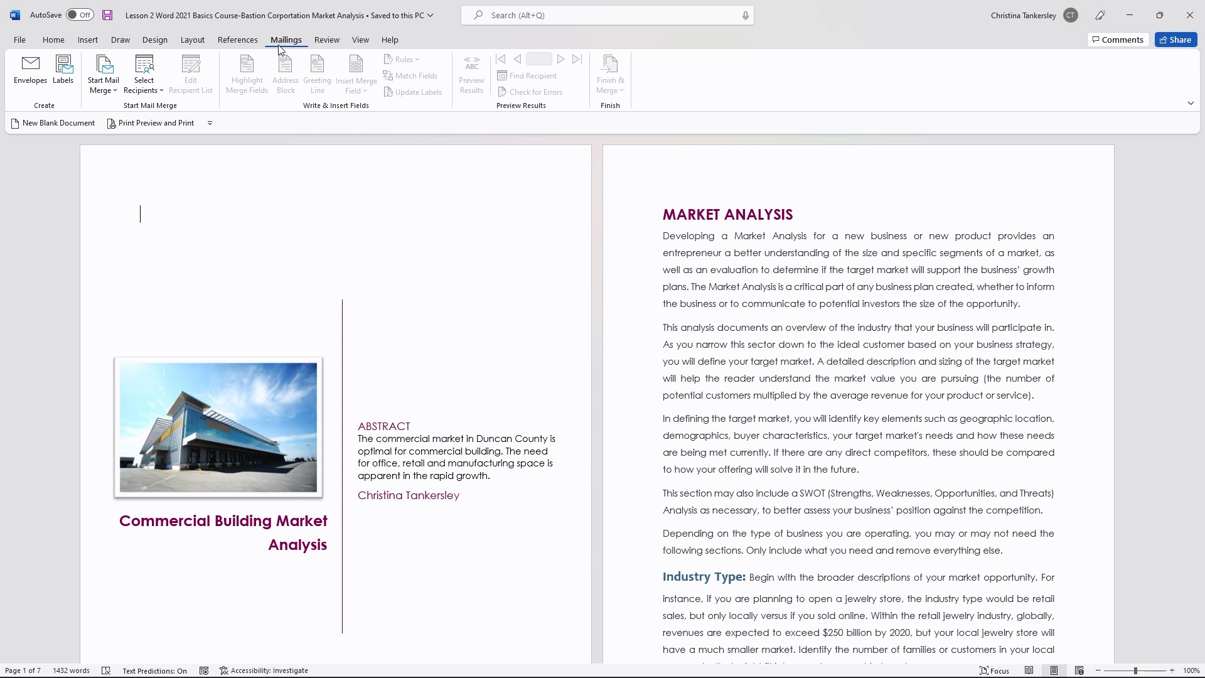
Step: Browse the Review and View command sets, then select the cover photo to reveal its picture formatting commands
click(324, 44)
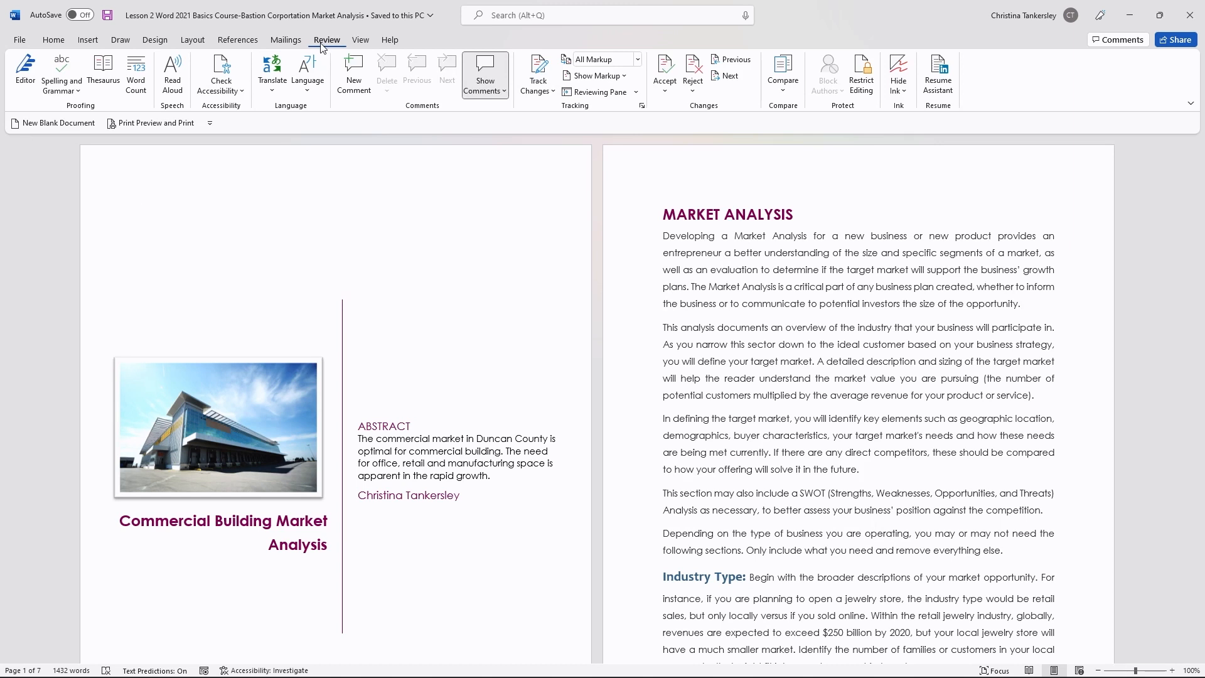
click(360, 44)
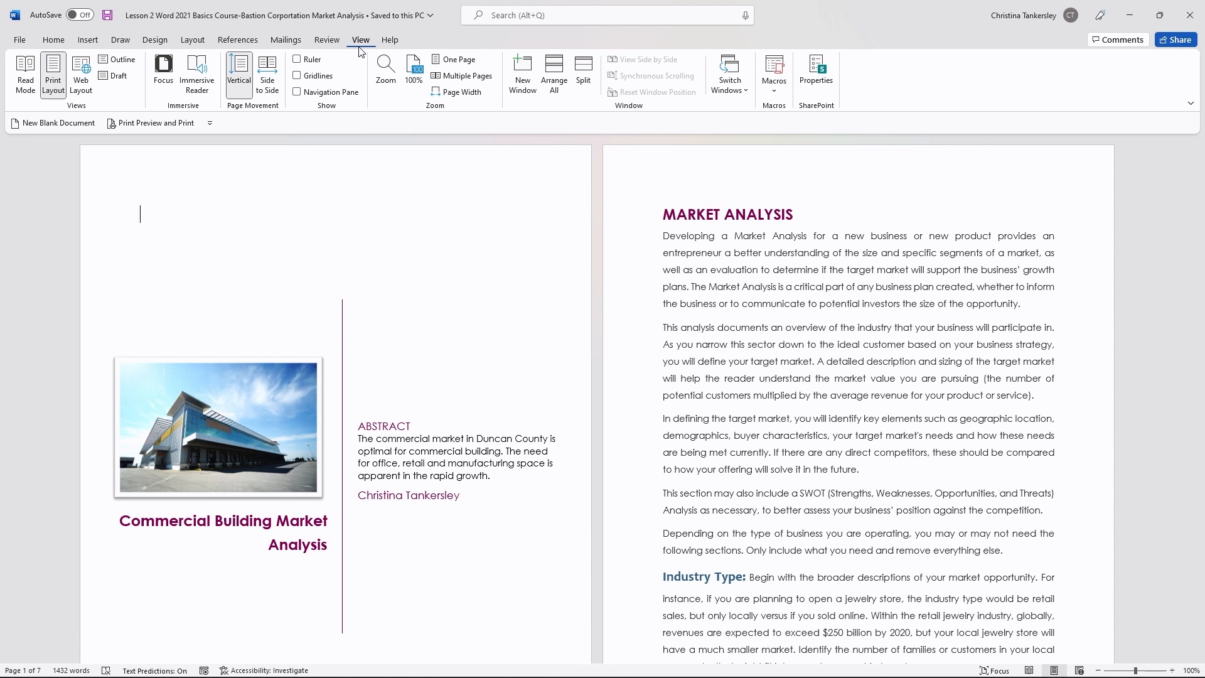
click(233, 399)
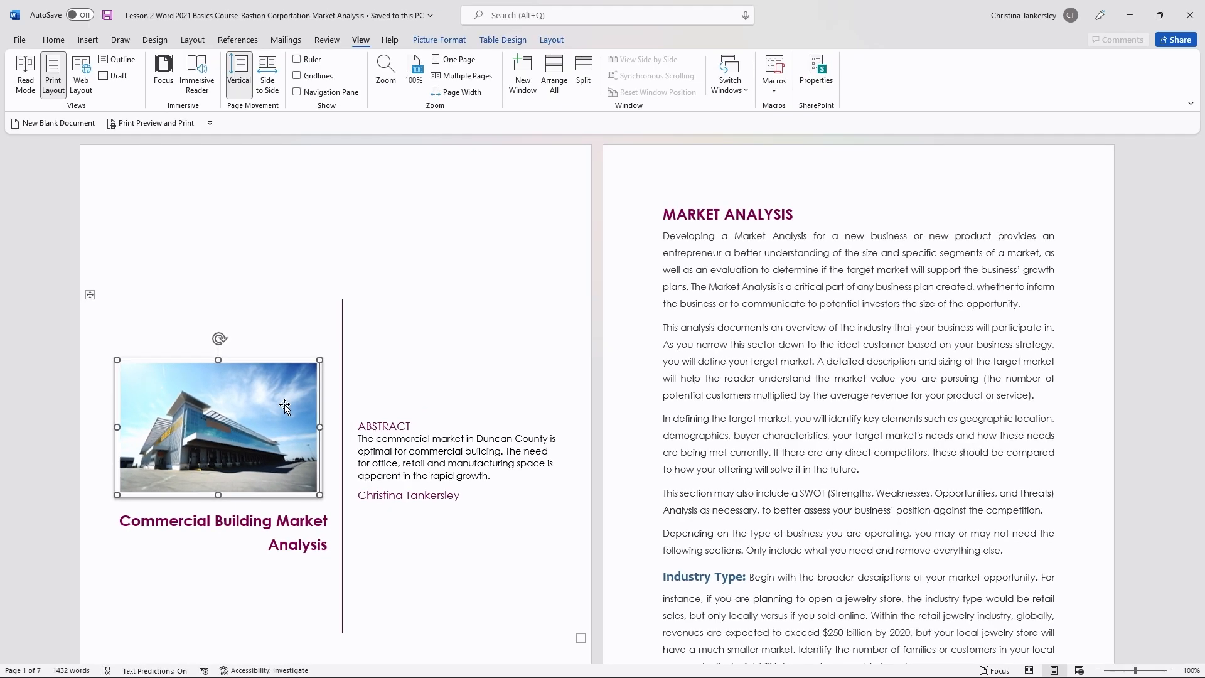
Step: Add Line Number to the status bar and place the cursor at the start of the Market Analysis text
right_click(335, 671)
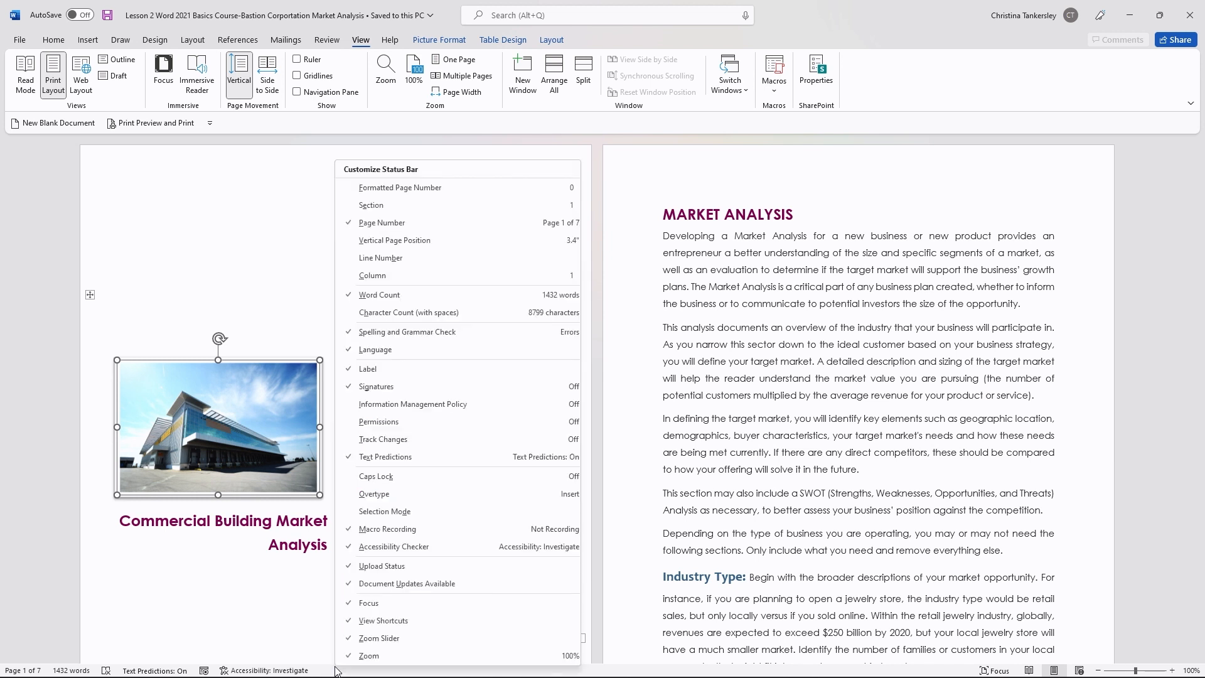
click(370, 261)
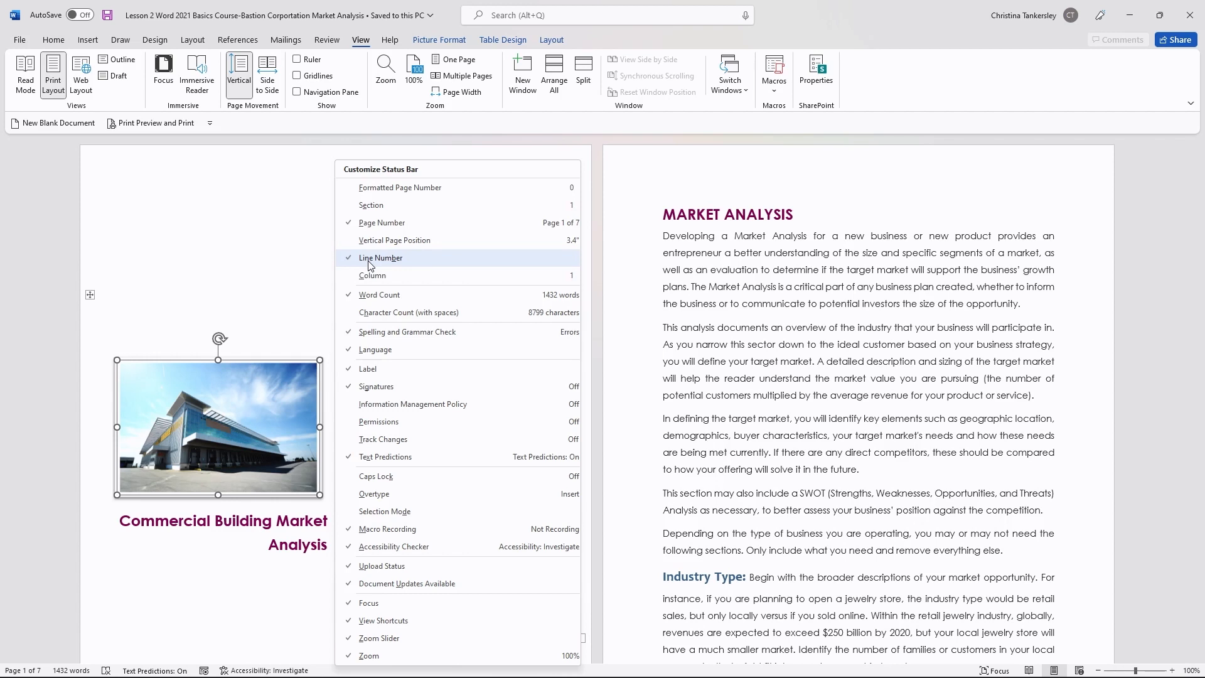
click(326, 672)
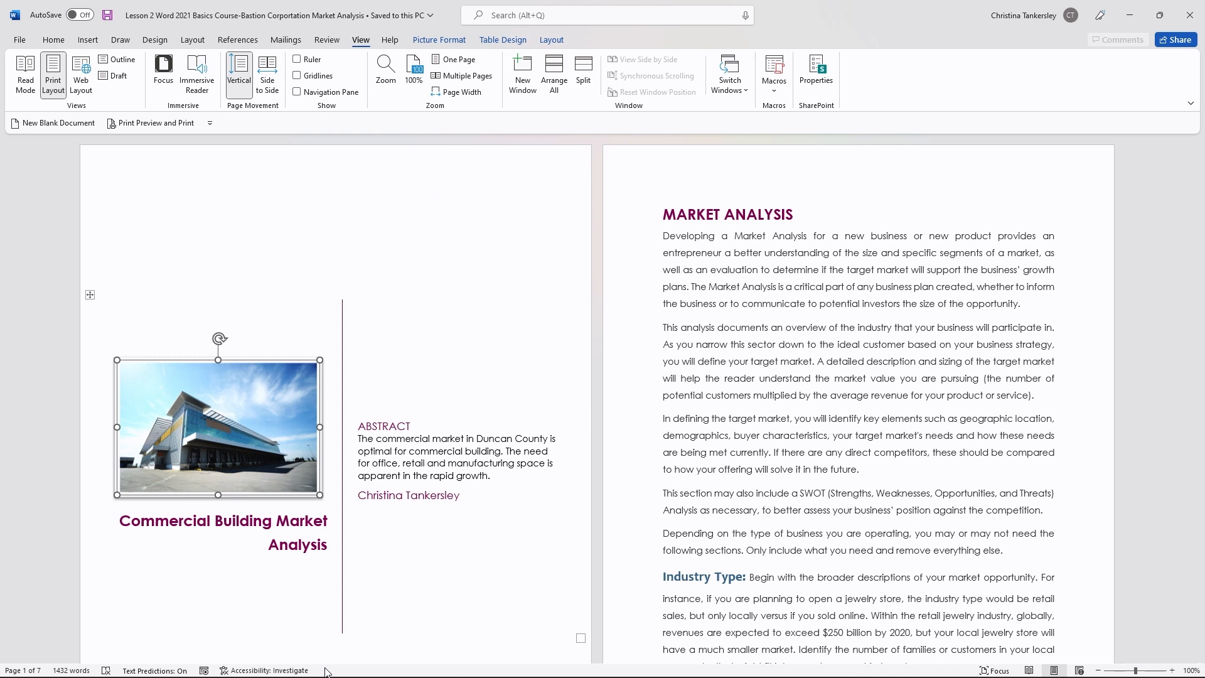
click(672, 246)
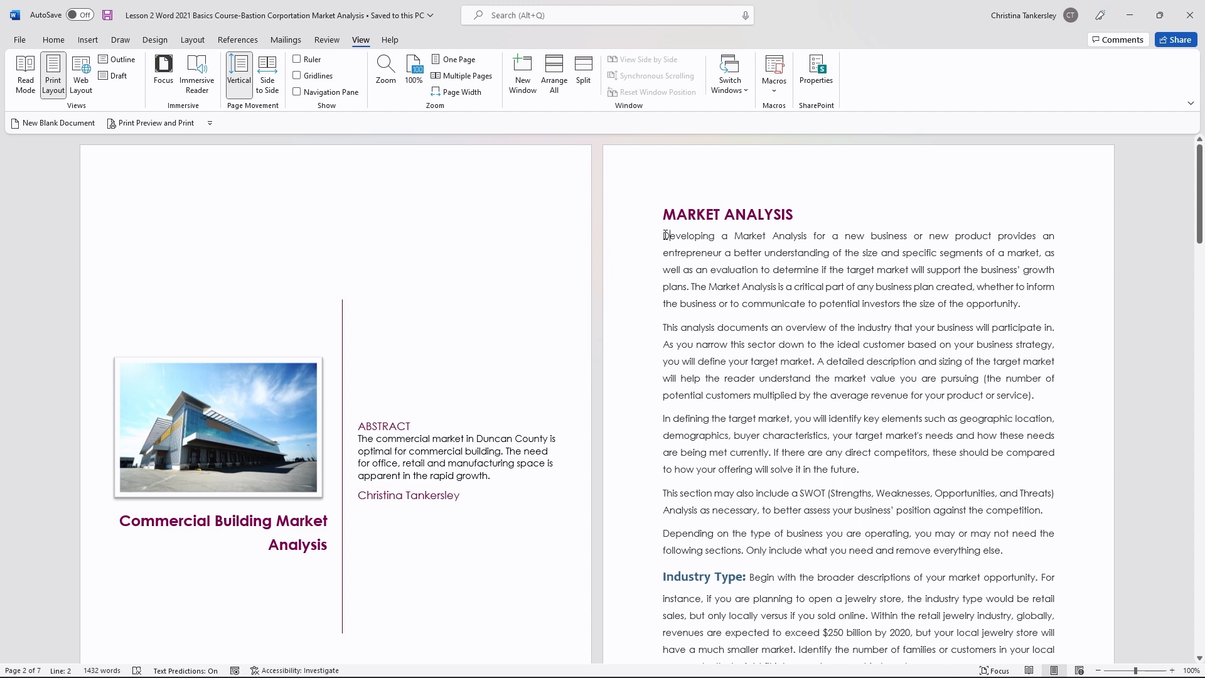
Step: Zoom the document in to 110% and back out to 100%
click(1172, 671)
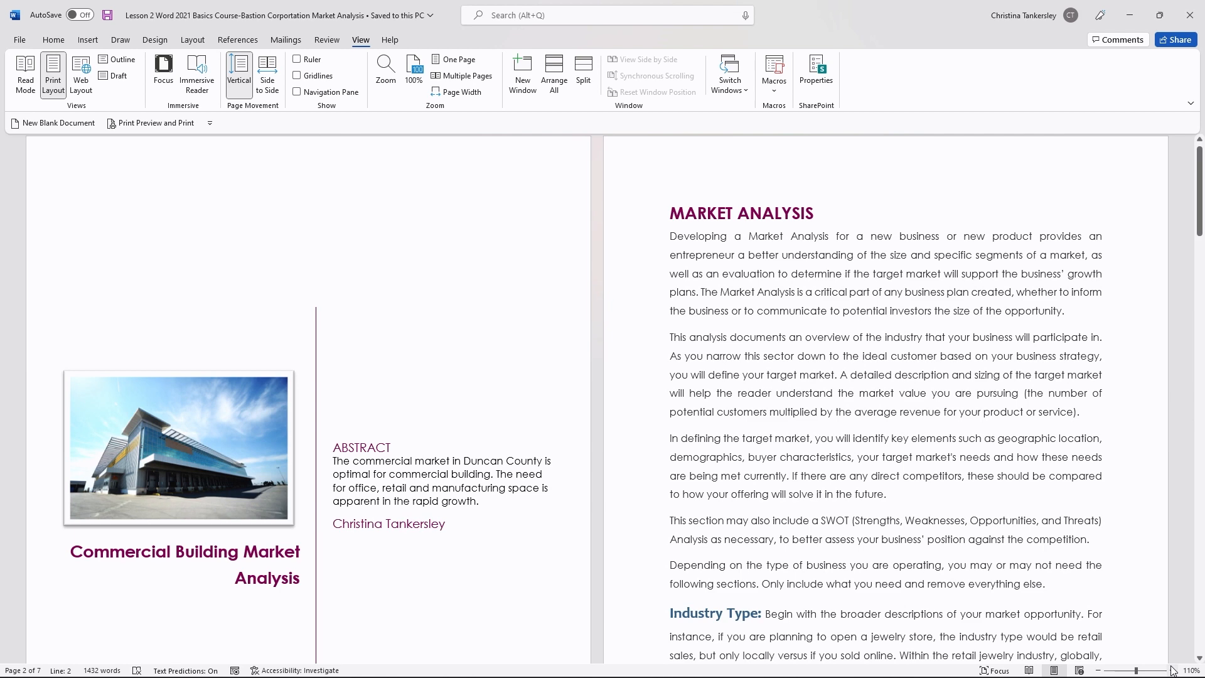
click(1099, 670)
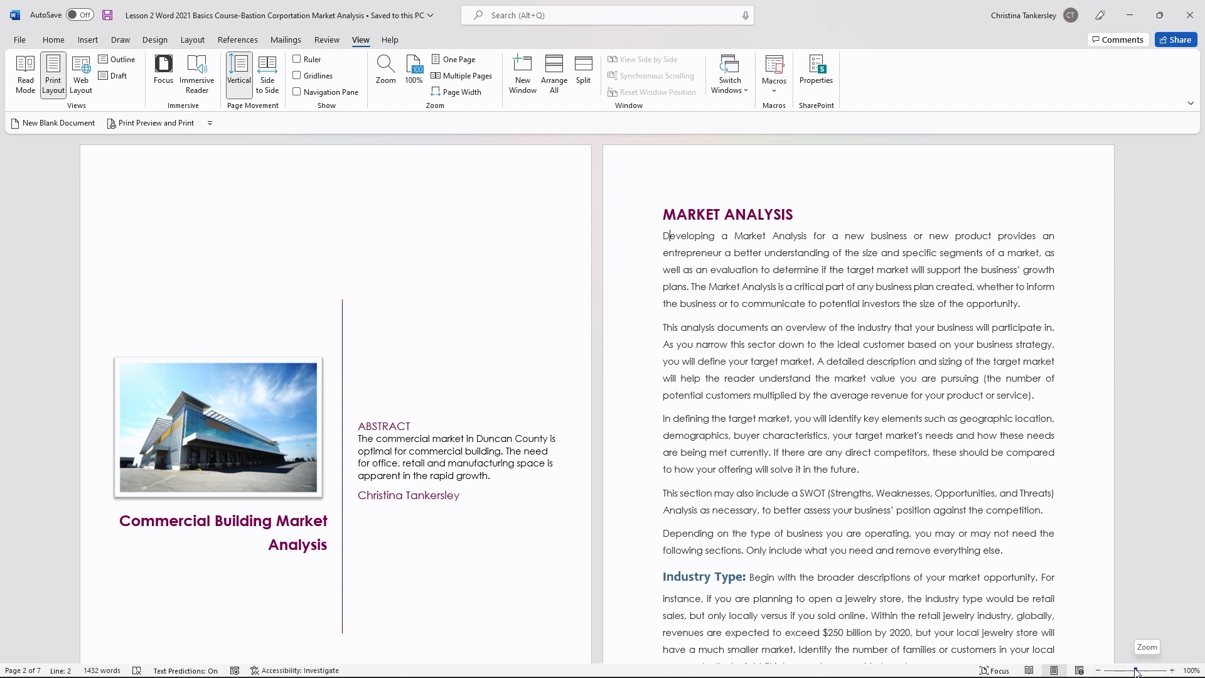
drag(1137, 671, 1135, 671)
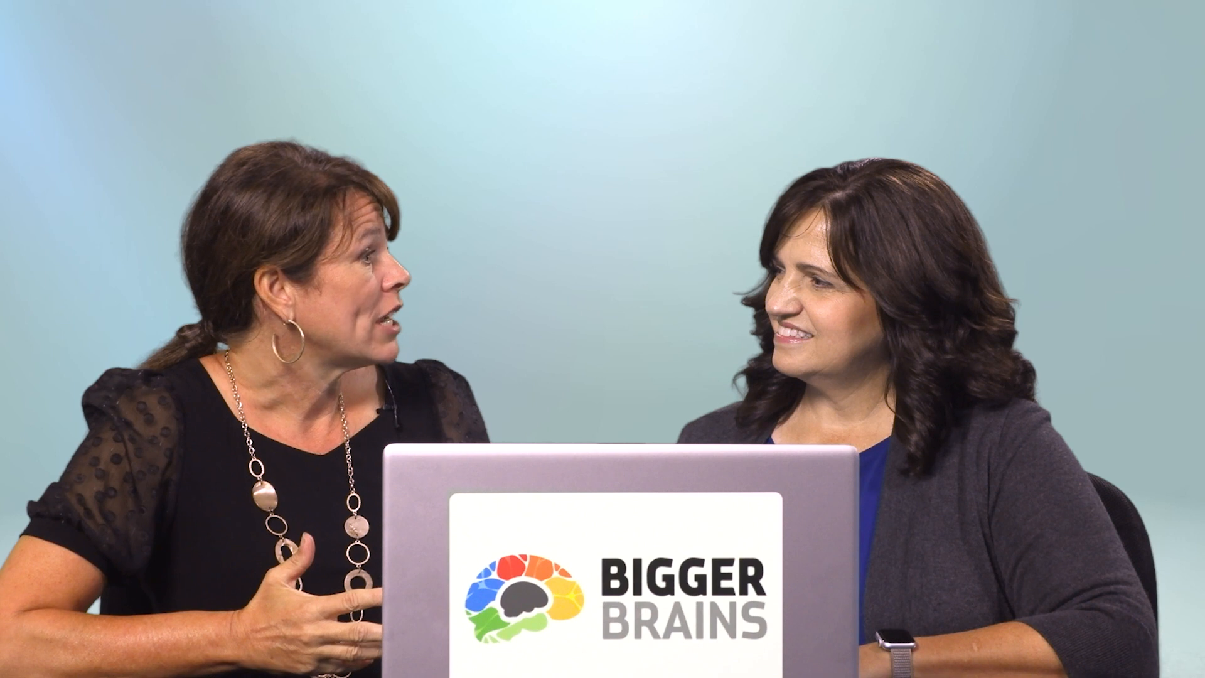